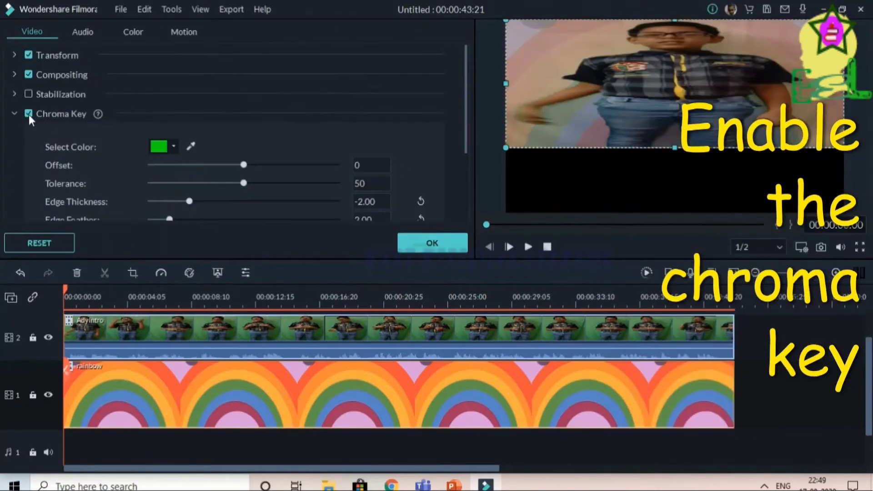
- Pause the Filmora preview playback
left_click(528, 247)
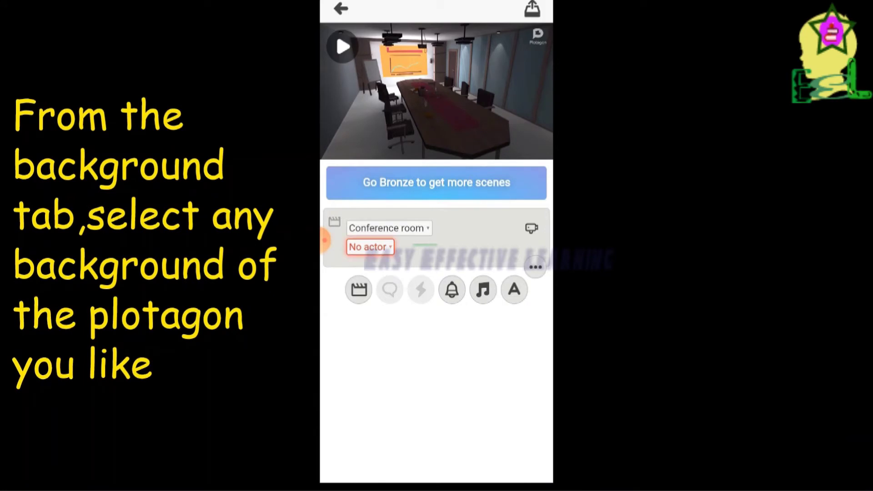
- Pick FX - Rainbow from the Plotagon scene background list
left_click(389, 227)
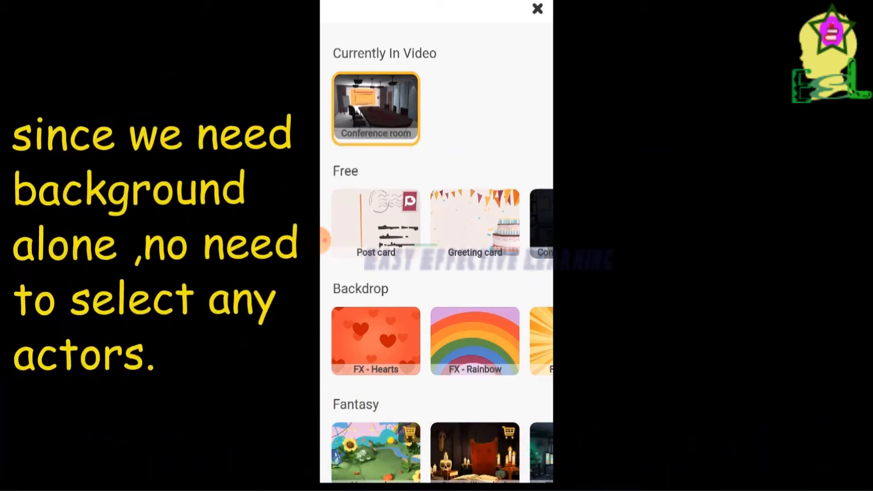
left_click(475, 341)
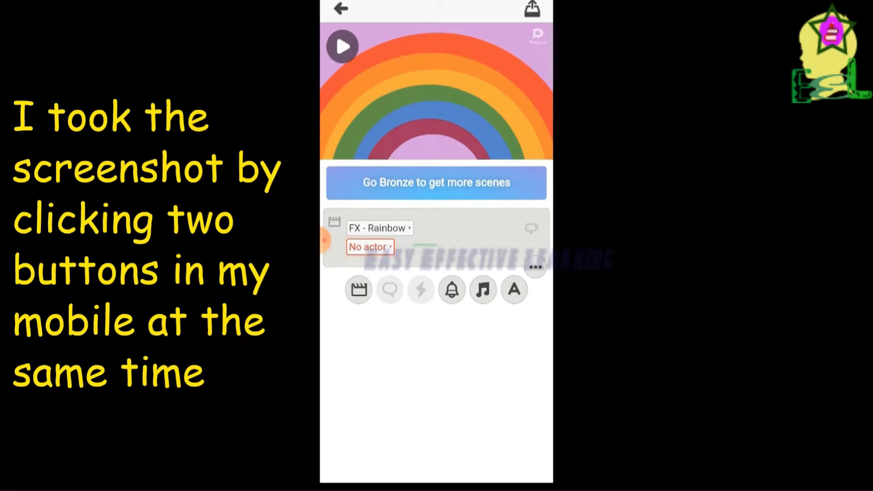
- Screenshot the FX - Rainbow scene and move over to PowerPoint
key("Print")
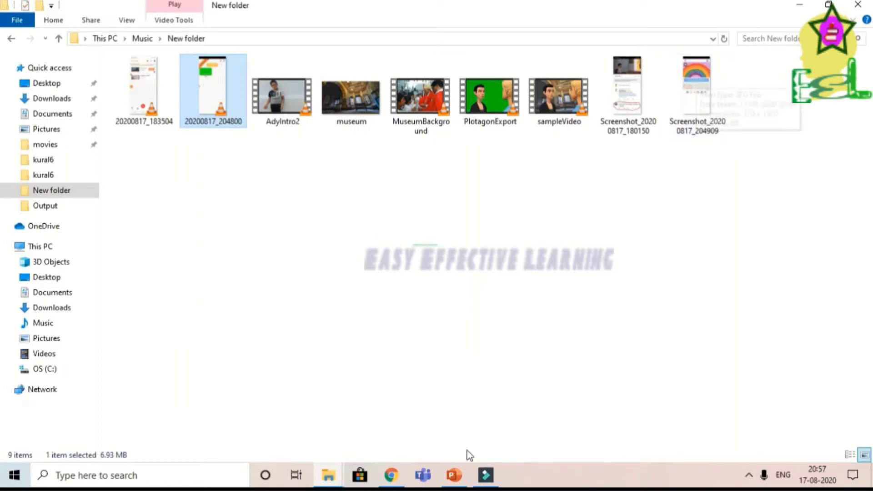
left_click(455, 475)
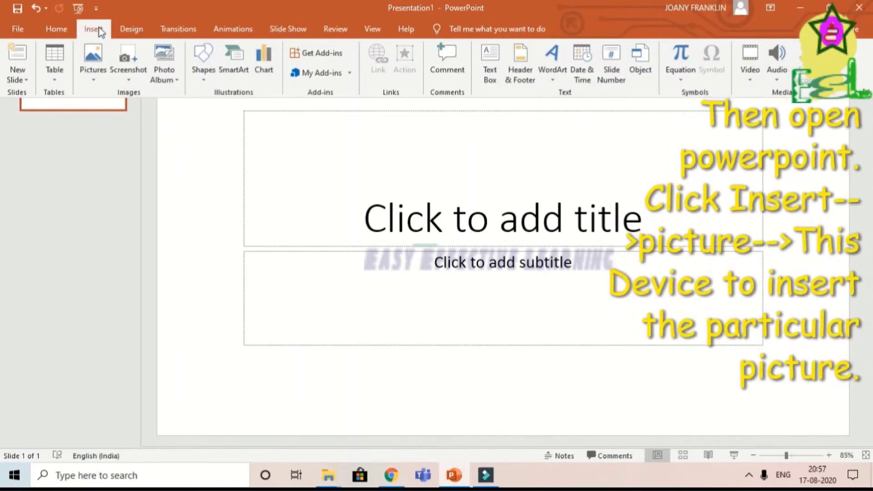
- Insert Screenshot_20200817_204909 from New folder onto the slide from this device
left_click(95, 84)
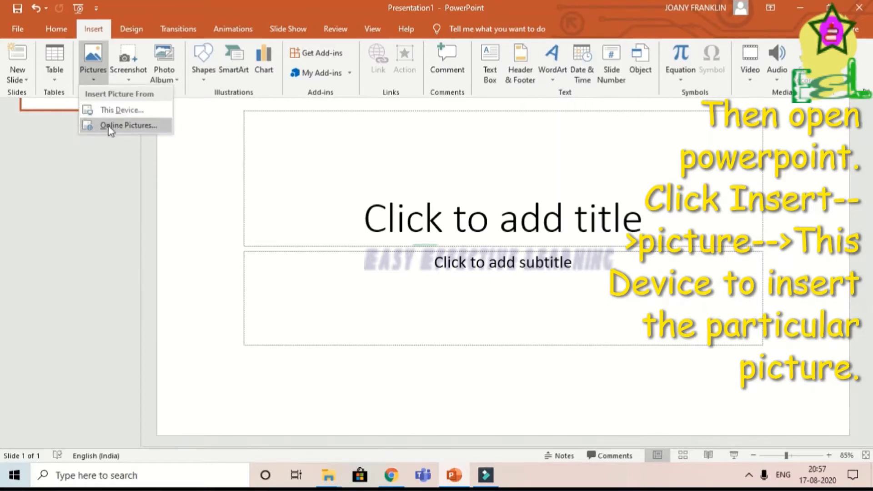
left_click(111, 110)
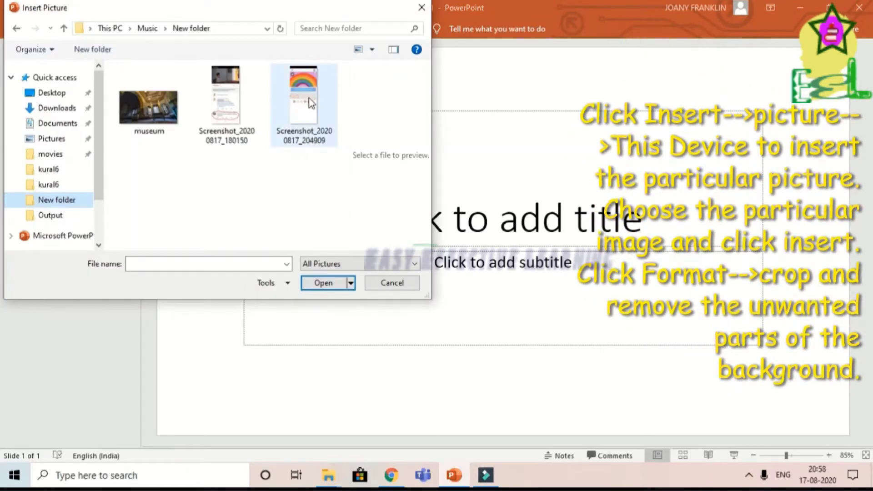
left_click(310, 100)
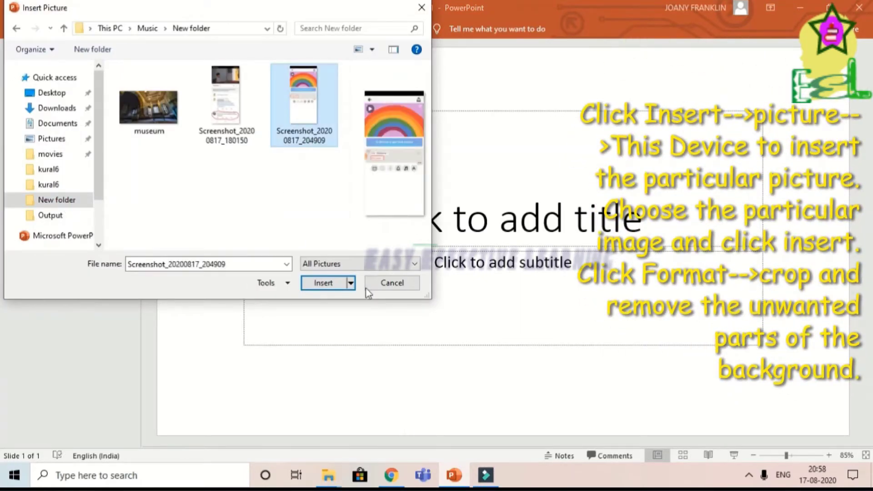
left_click(324, 284)
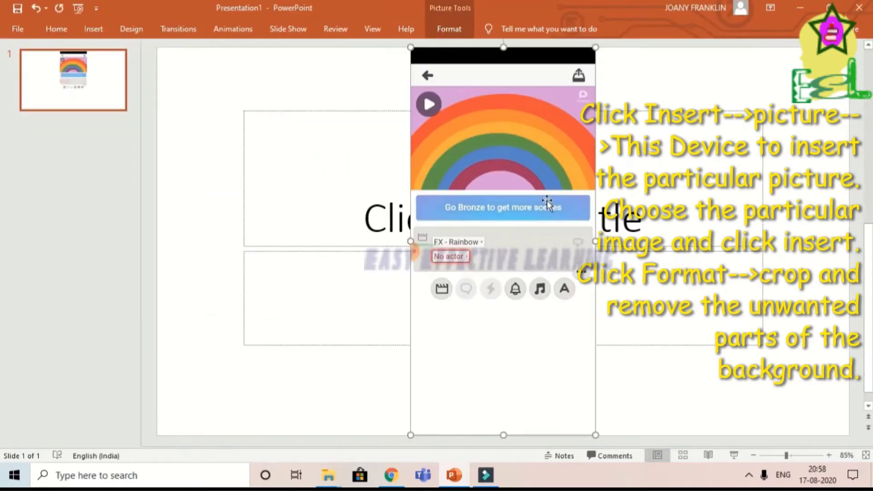
- Crop the screenshot's top and bottom so only the rainbow band remains
left_click(449, 29)
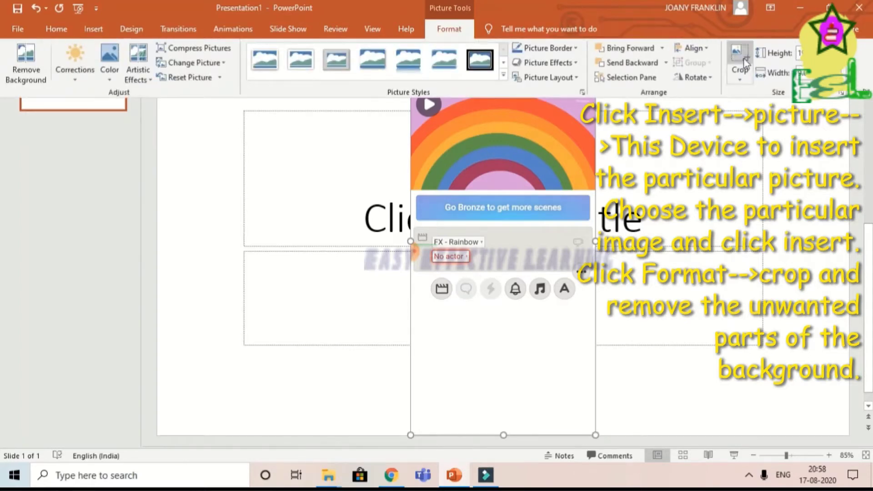
left_click(743, 57)
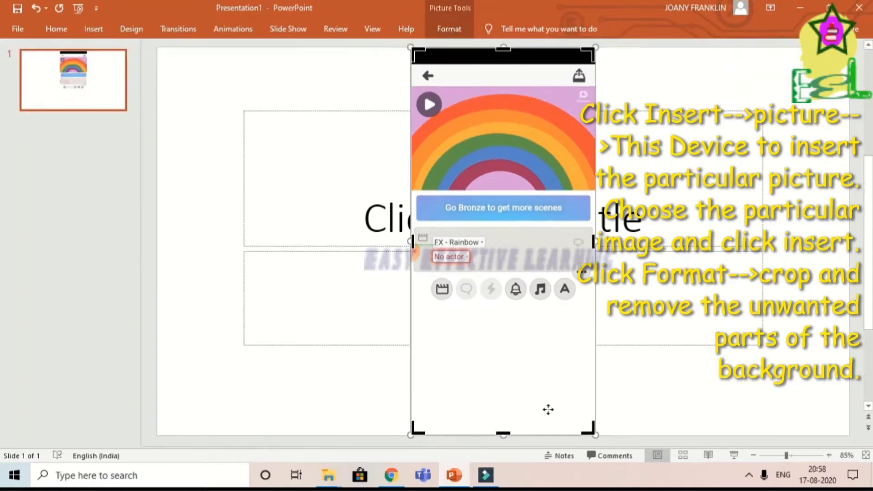
left_click_drag(503, 435, 504, 197)
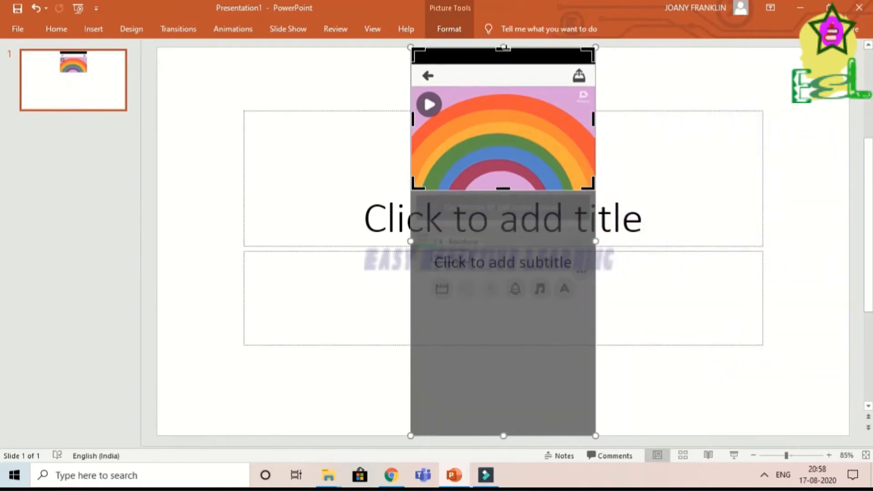
left_click_drag(504, 48, 505, 58)
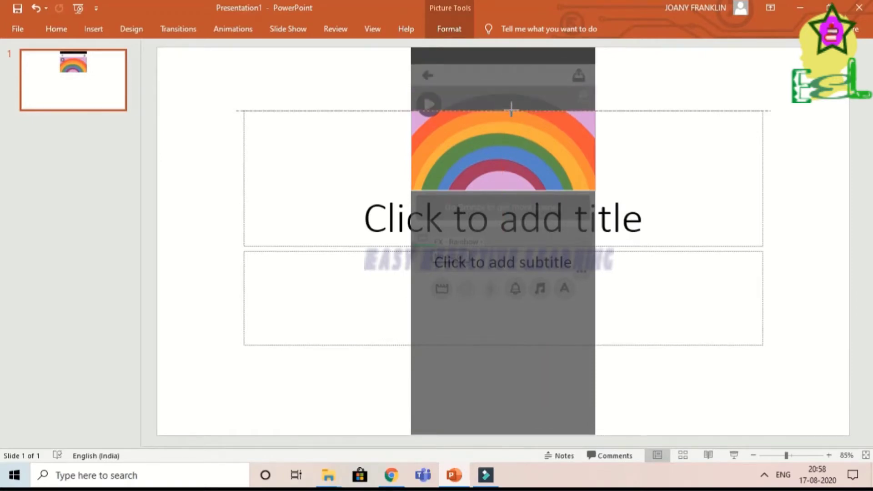
left_click_drag(512, 110, 511, 111)
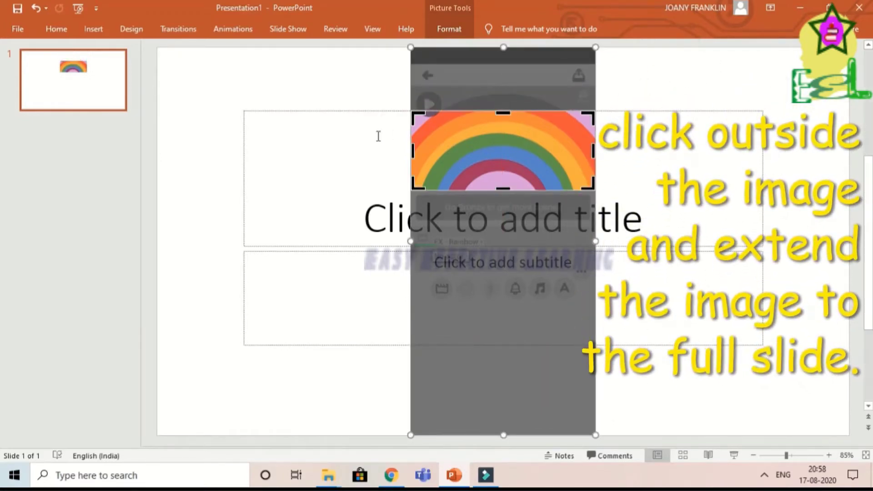
- Apply the crop and drag the picture's top, left, right and bottom edges to the slide edges
left_click(339, 153)
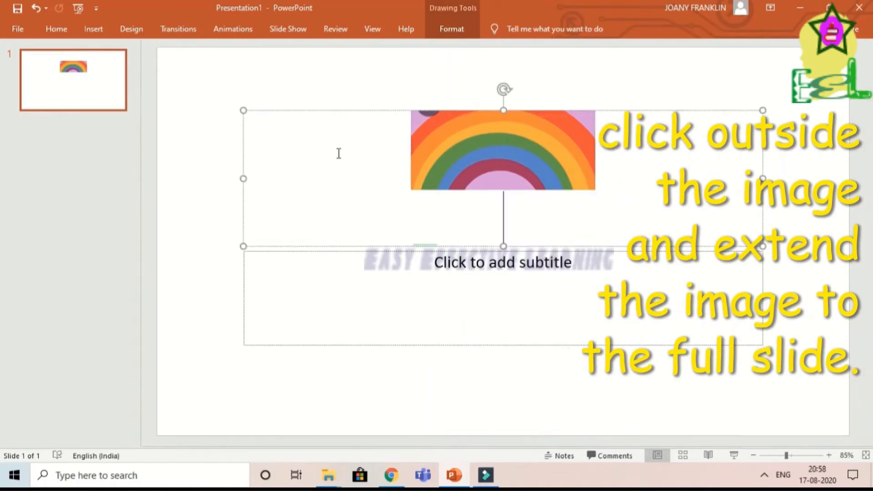
left_click(491, 119)
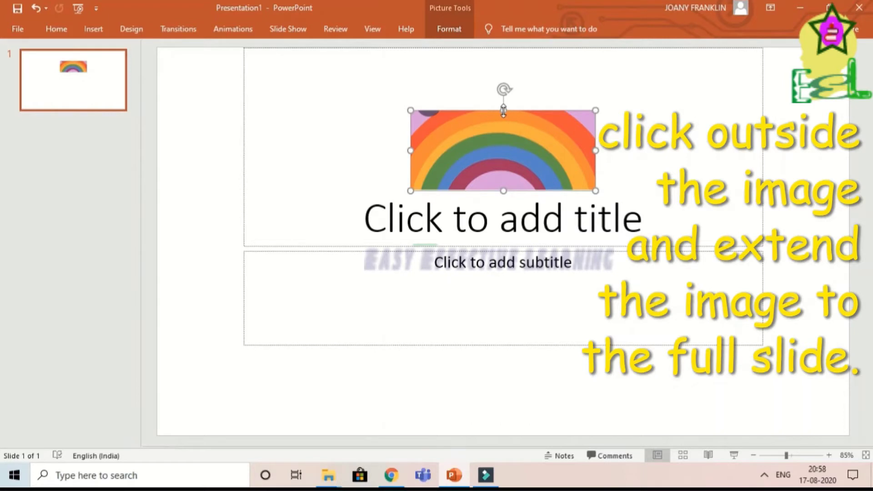
left_click_drag(503, 111, 503, 50)
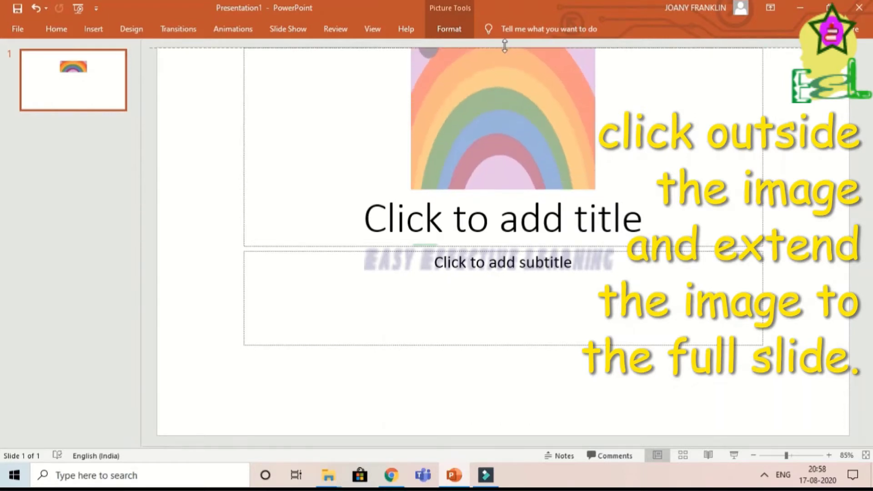
mouse_move(411, 121)
left_mouse_down()
mouse_move(253, 132)
mouse_move(244, 122)
mouse_move(158, 122)
left_mouse_up()
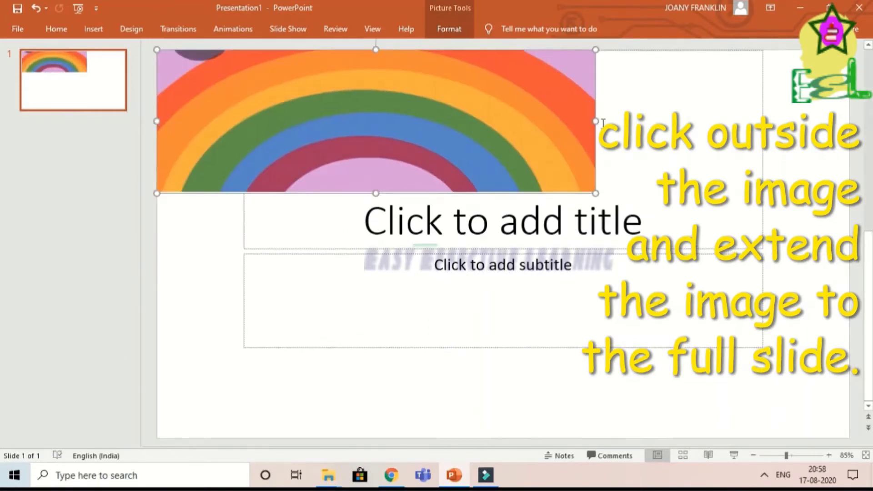
left_click_drag(595, 122, 850, 120)
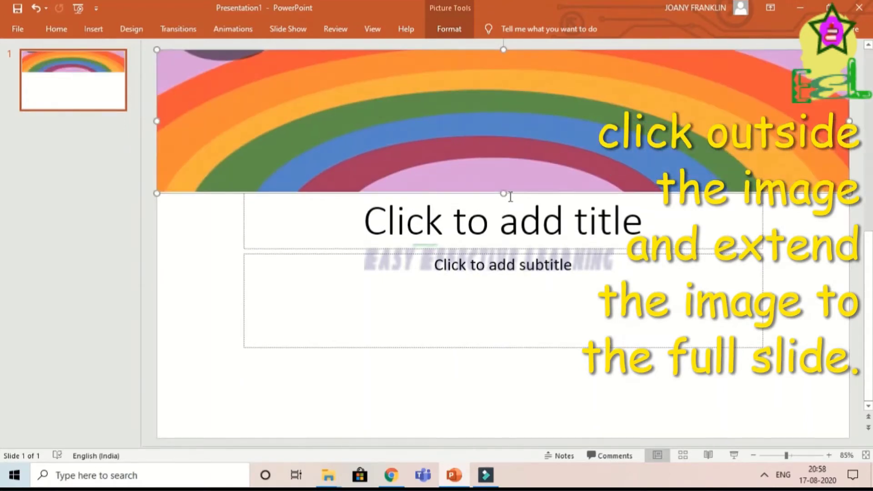
left_click_drag(503, 195, 503, 436)
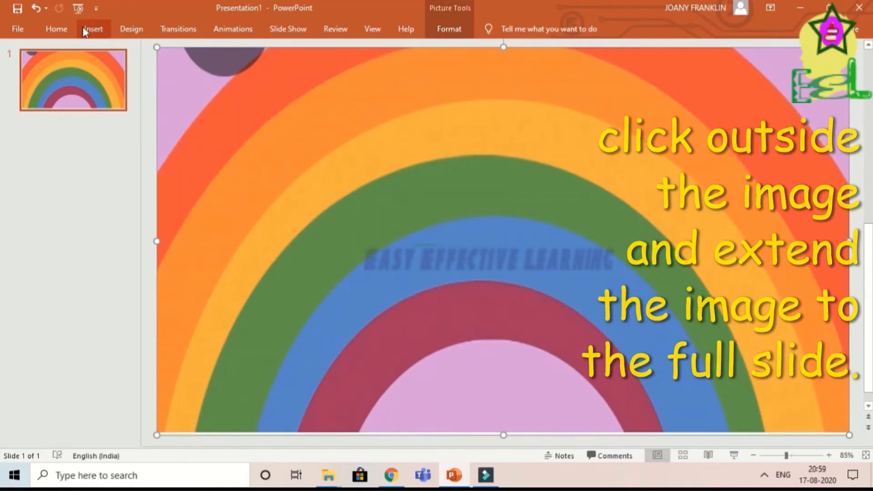
- Start saving a copy of the presentation as a PNG image
left_click(21, 31)
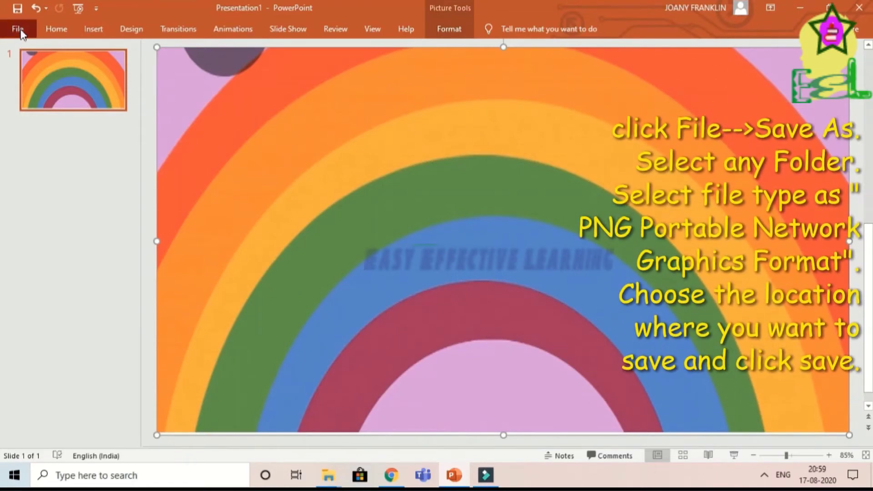
left_click(61, 201)
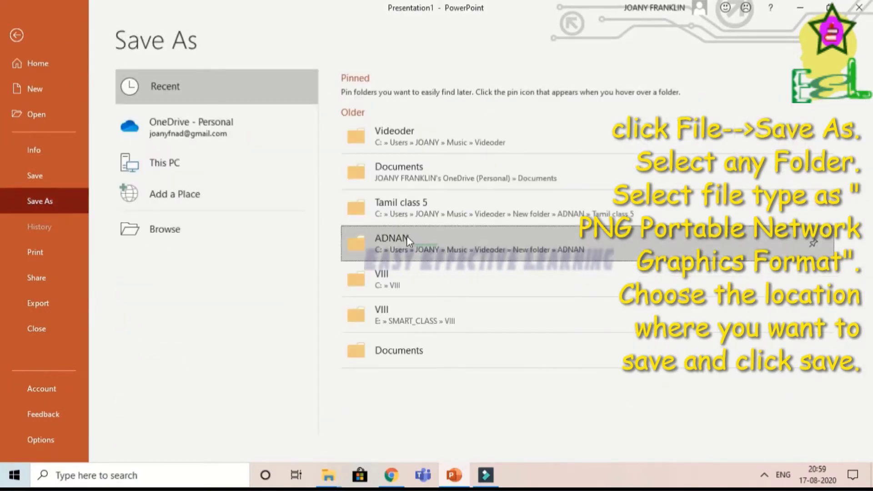
left_click(407, 235)
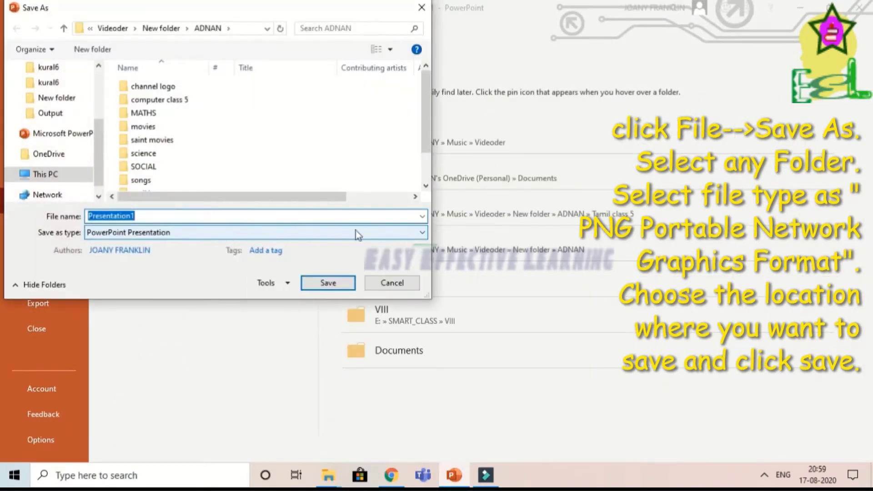
left_click(423, 234)
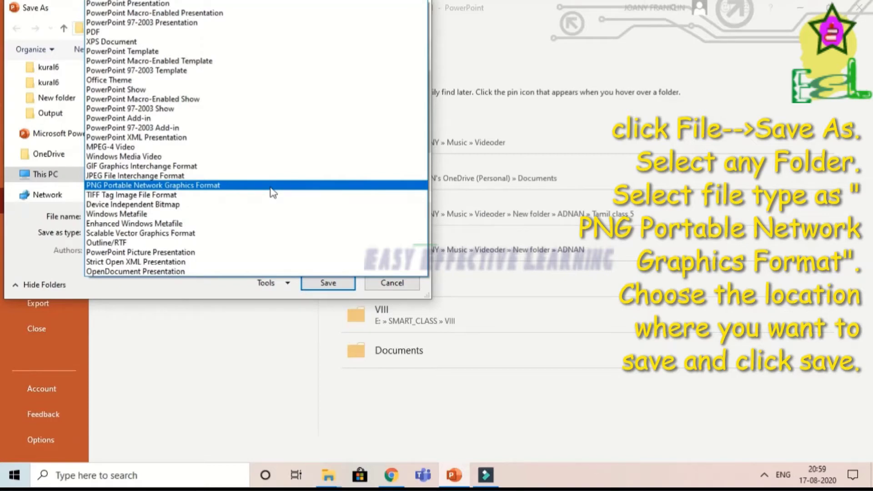
left_click(271, 187)
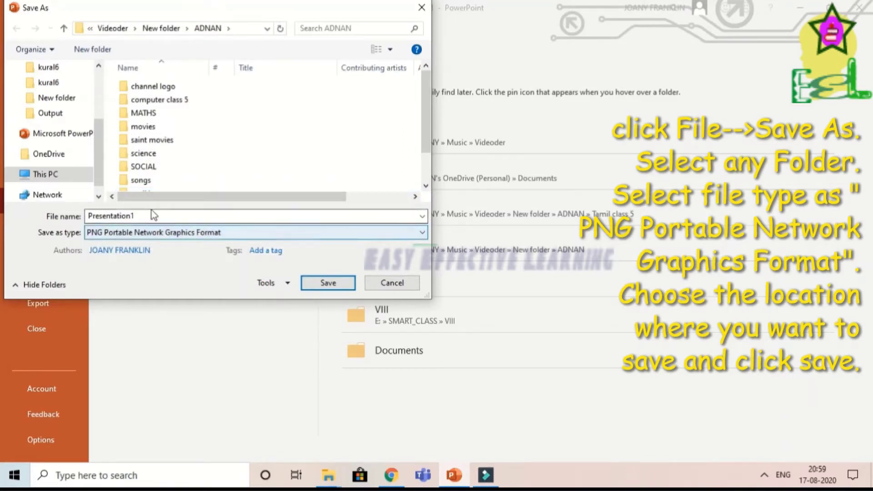
- Save just the current slide as 'rainbow' in New folder, then open that folder
left_click(61, 99)
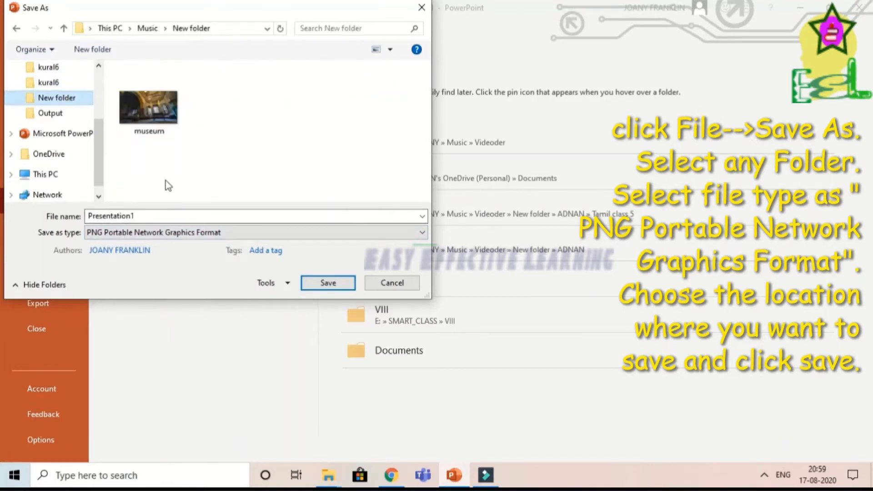
left_click(145, 216)
key("ctrl+a")
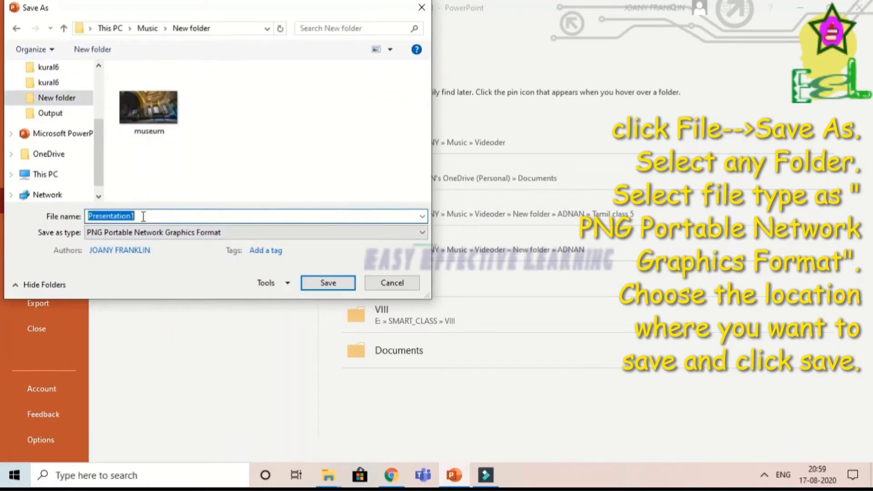
type("rain")
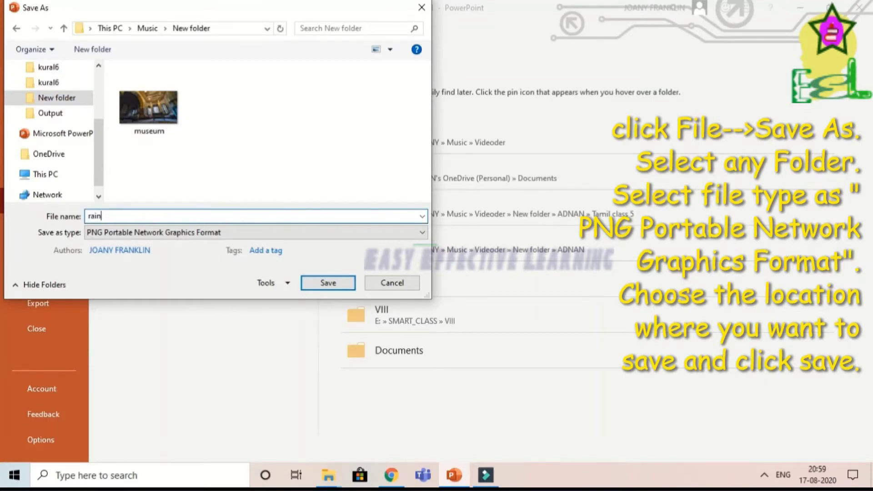
type("bow")
left_click(330, 285)
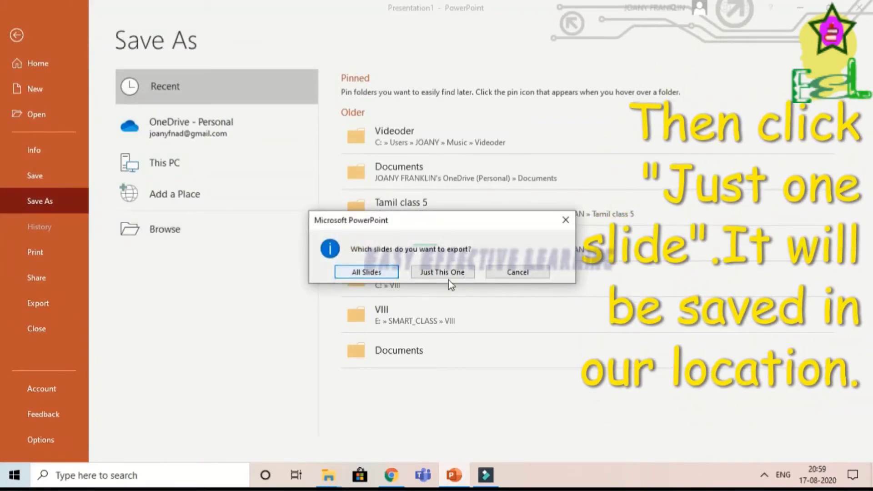
left_click(455, 274)
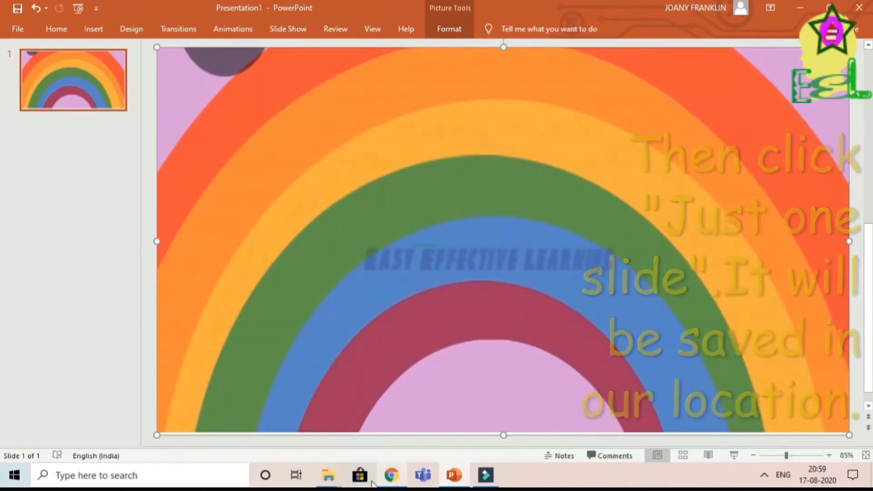
mouse_move(326, 484)
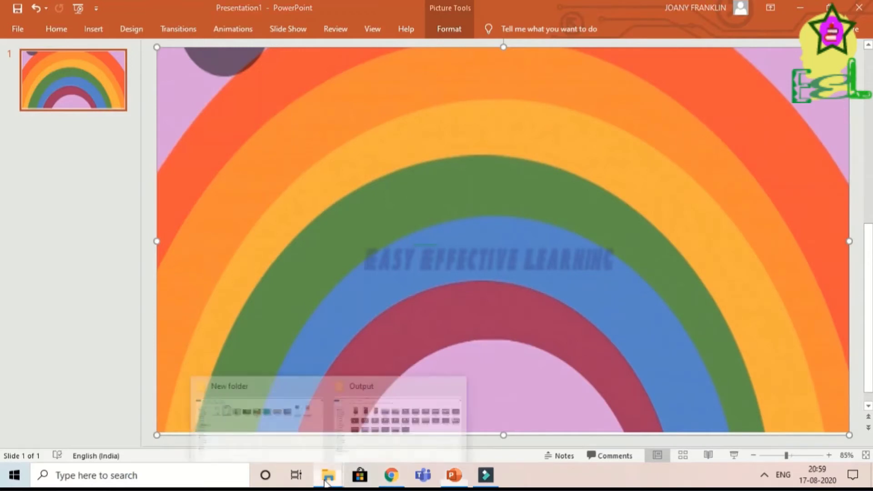
left_click(282, 438)
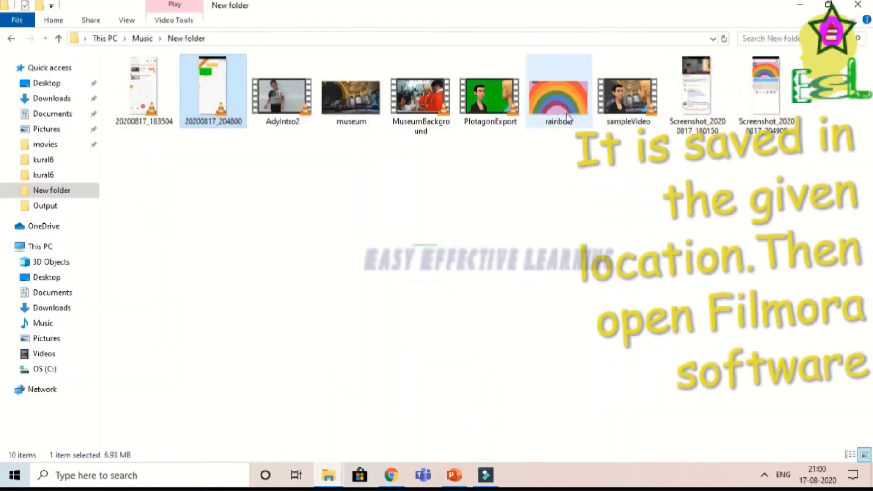
- In Filmora, import the AdyIntro2 video from New folder
left_click(485, 481)
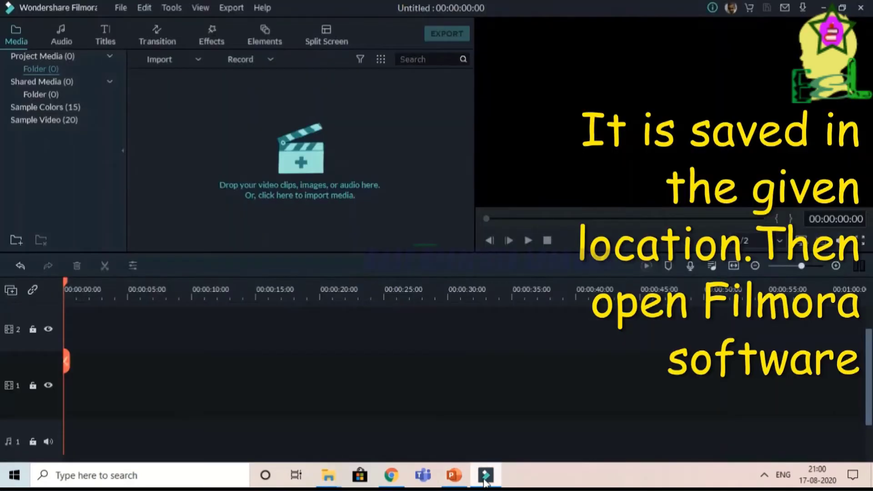
left_click(162, 64)
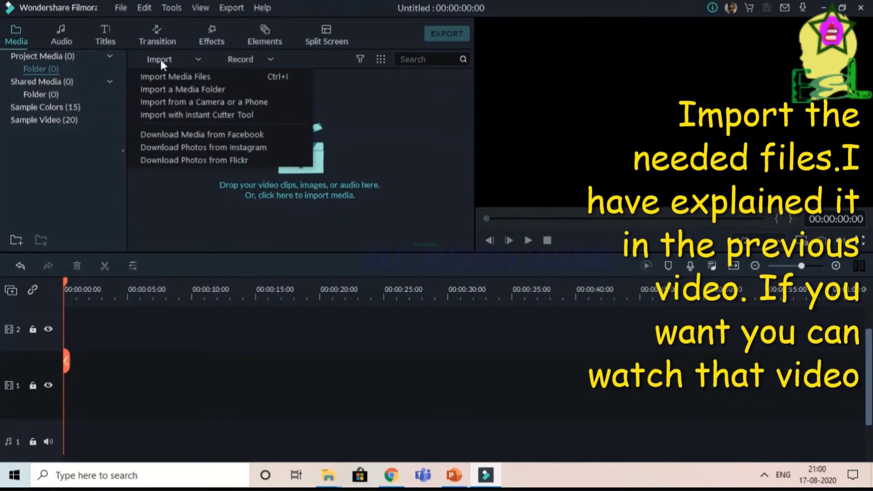
left_click(190, 75)
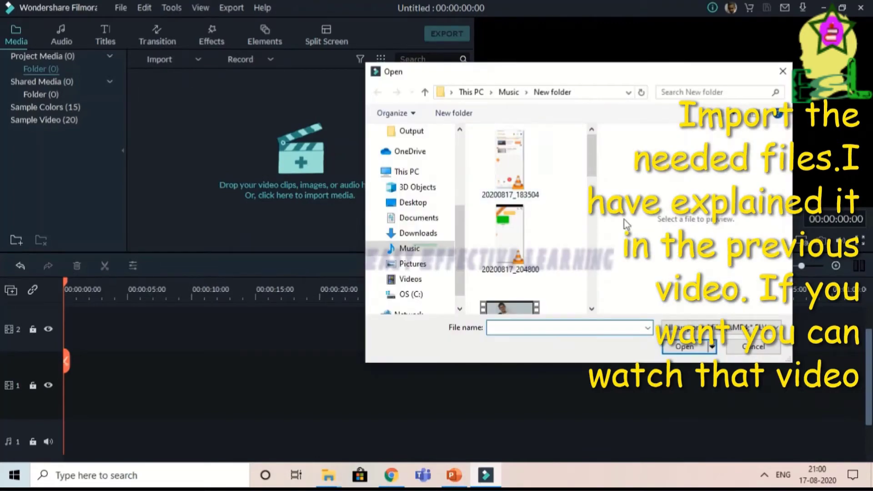
left_click(592, 309)
left_click(526, 296)
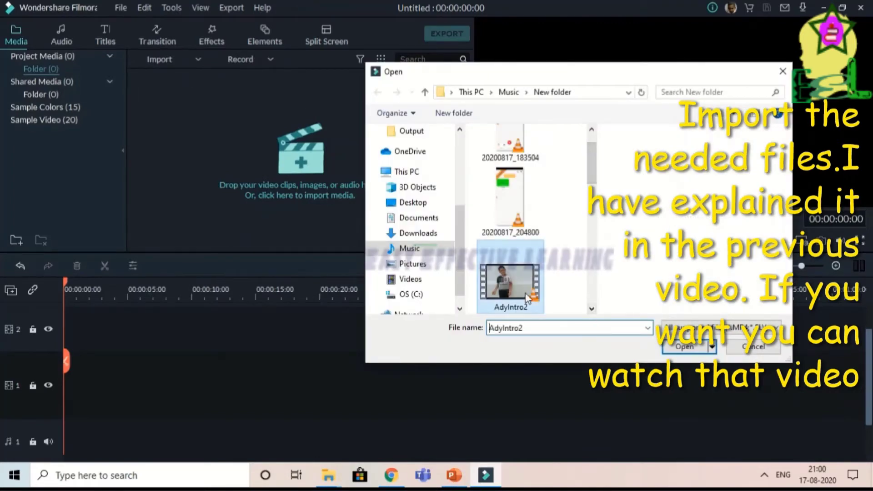
left_click(698, 348)
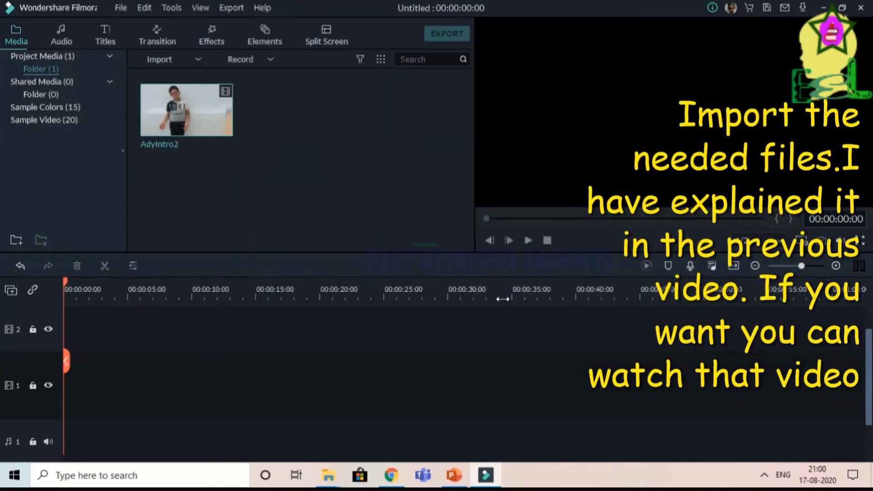
- Import the rainbow image from New folder into the media library
left_click(198, 60)
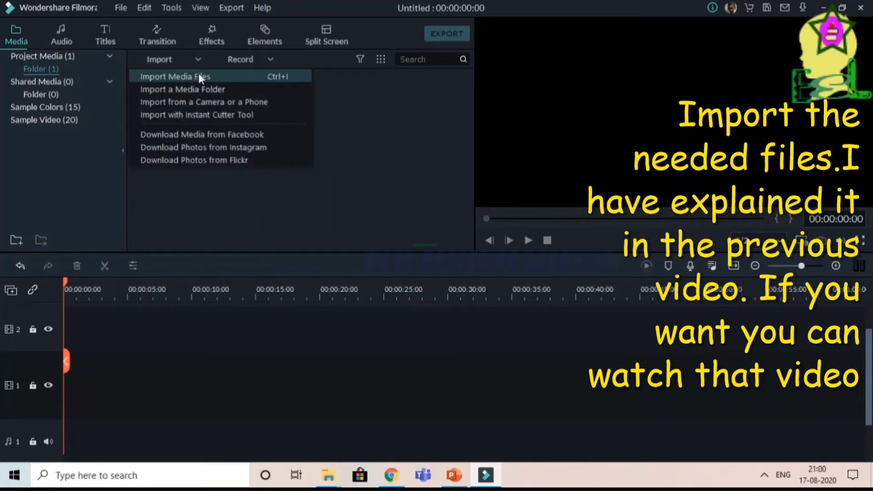
left_click(200, 76)
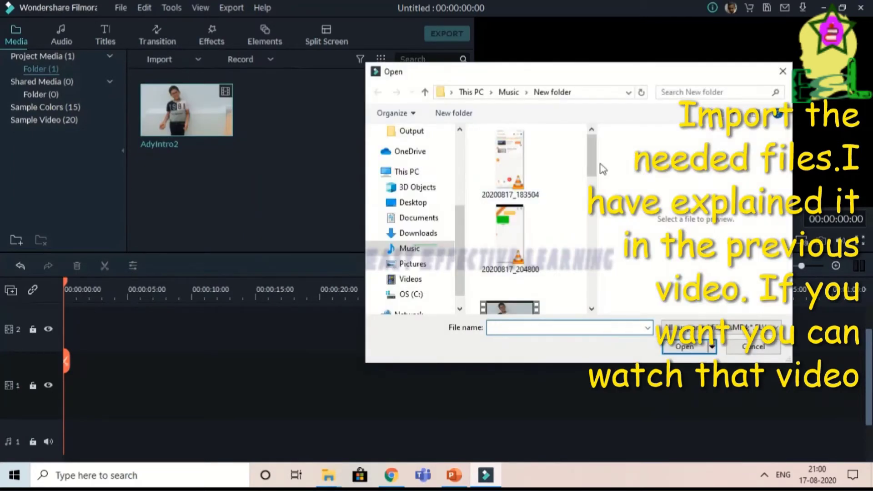
mouse_move(590, 161)
left_mouse_down()
mouse_move(601, 230)
mouse_move(594, 252)
left_mouse_up()
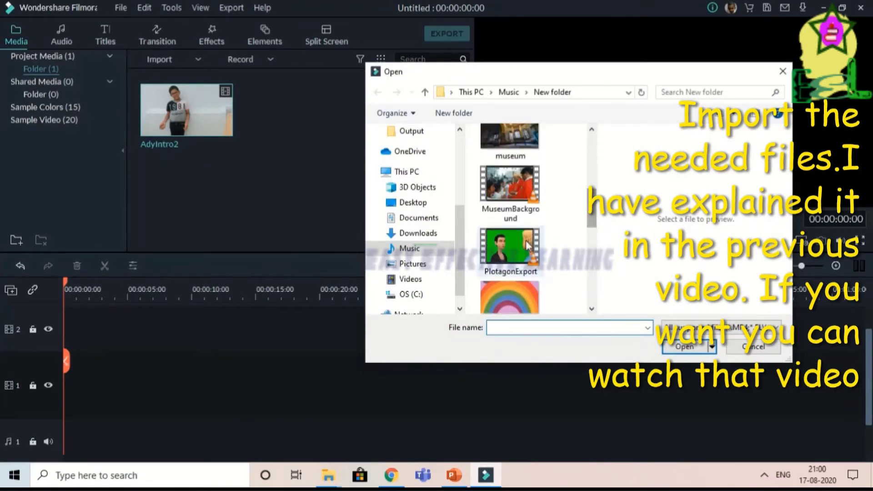
left_click(521, 293)
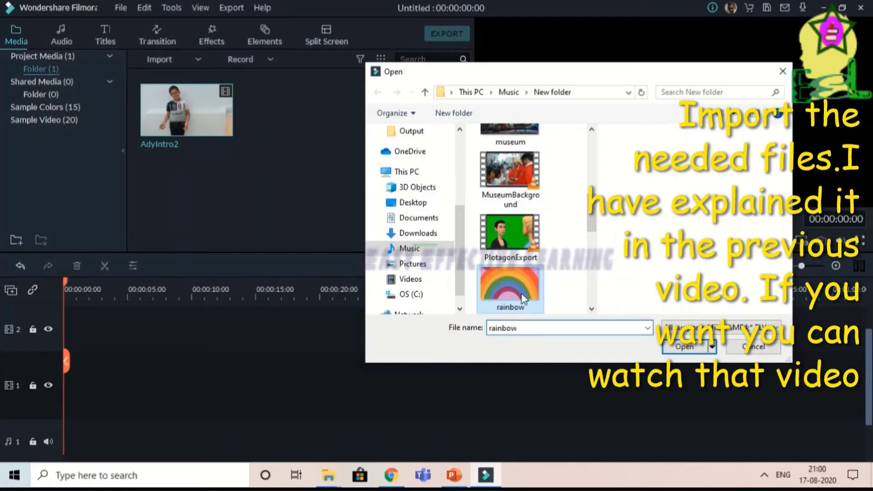
left_click(694, 351)
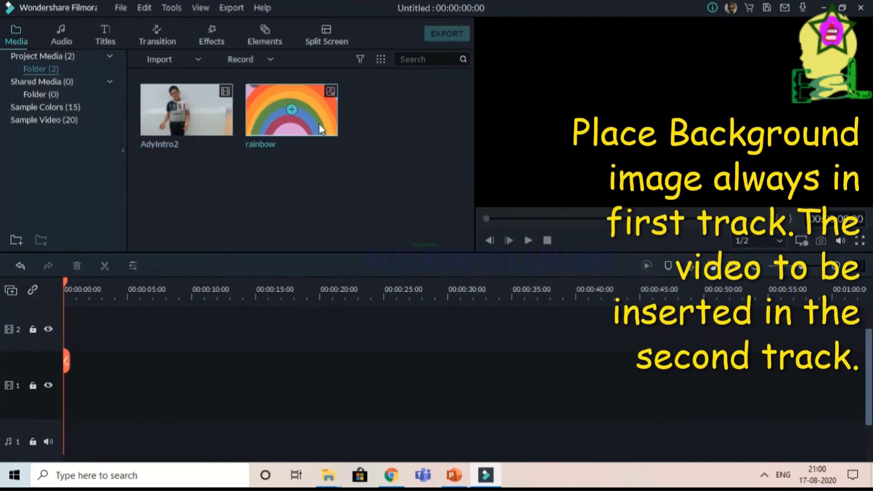
- Drag the rainbow thumbnail onto track 1 at the start of the timeline
left_click_drag(321, 129, 67, 368)
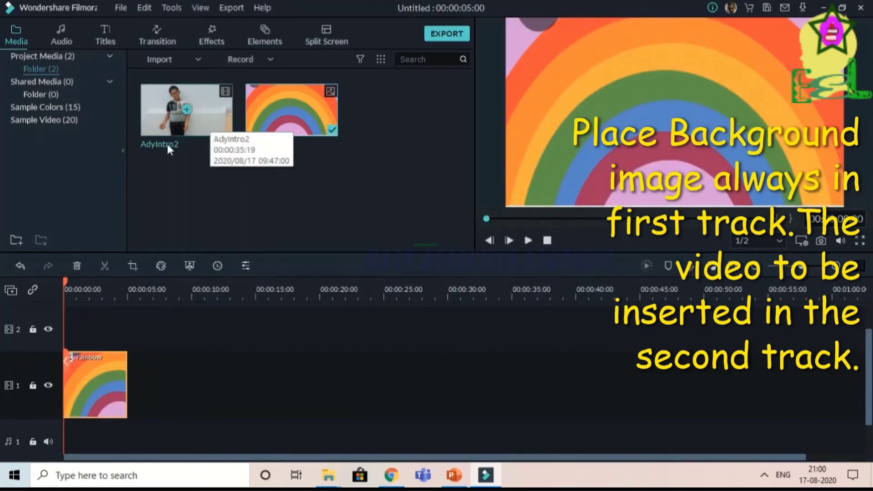
- Add AdyIntro2 to a new track, keeping the 1920 x 1080 25fps project settings
right_click(210, 126)
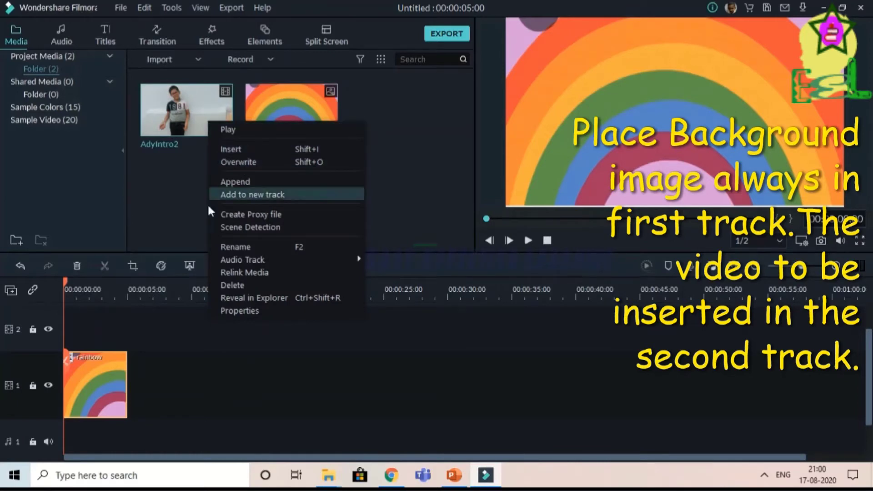
left_click(257, 196)
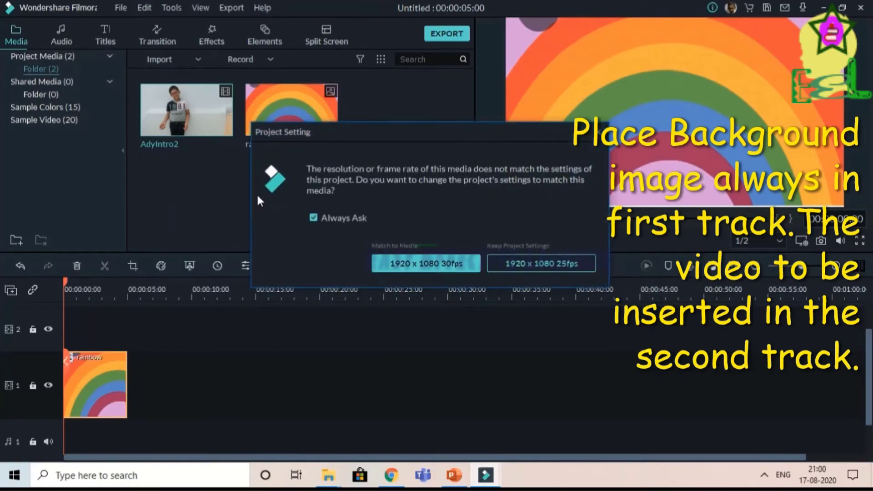
left_click(542, 258)
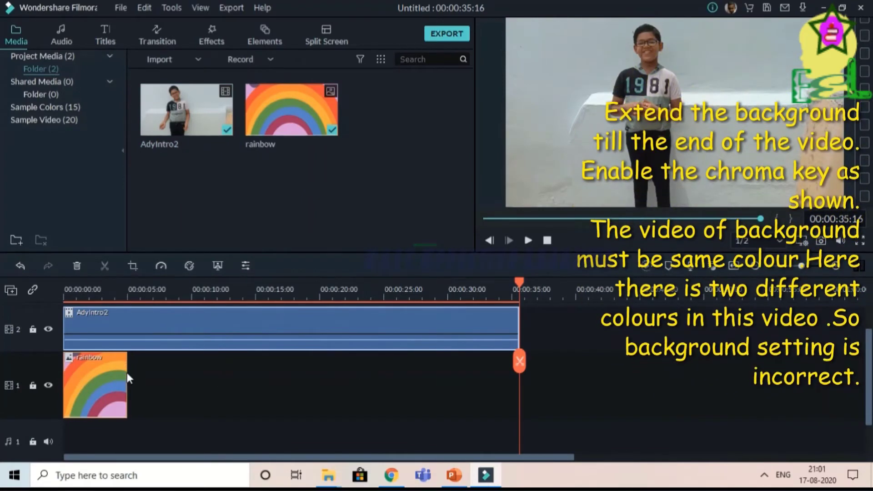
- Stretch the rainbow clip's end to about 00:00:35 to span the video
left_click(113, 374)
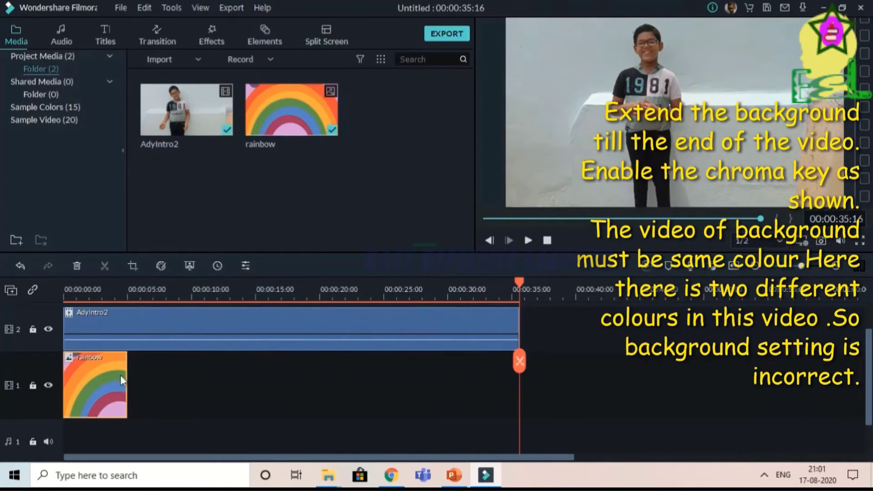
left_click_drag(126, 375, 519, 395)
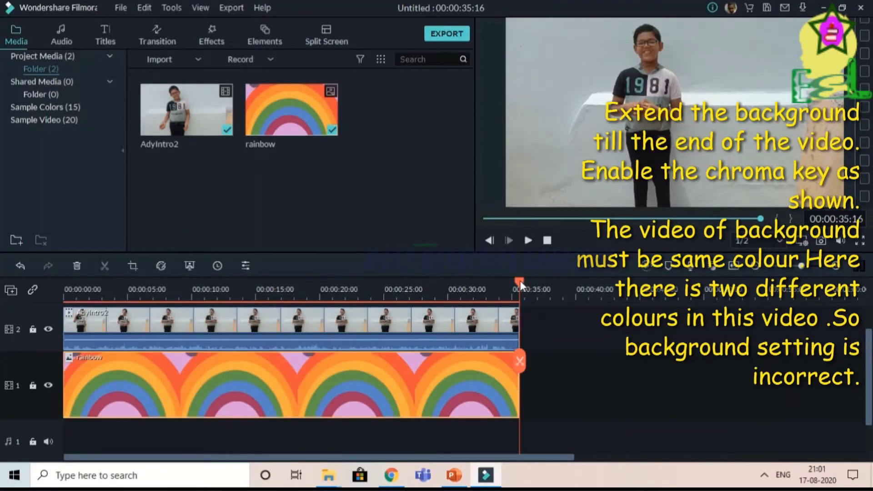
left_click_drag(520, 280, 427, 289)
left_click(494, 321)
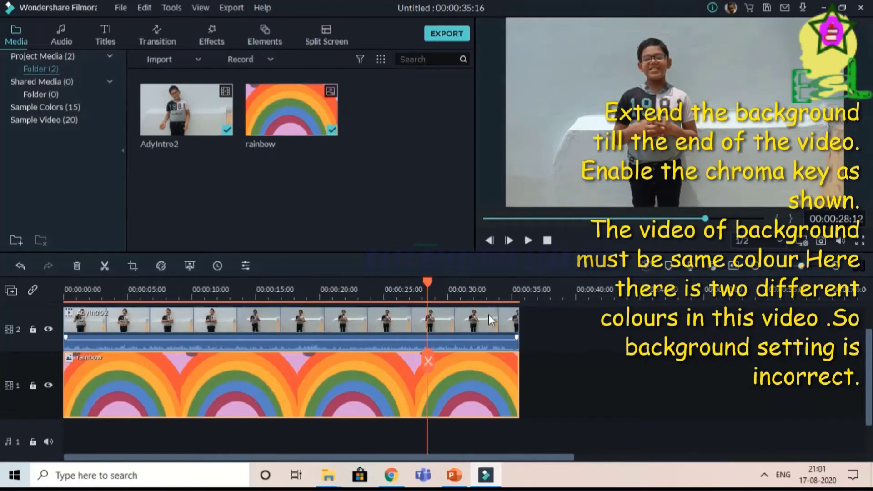
- Apply a light grey Green Screen chroma key to the AdyIntro2 clip, then select the boy's video
right_click(489, 315)
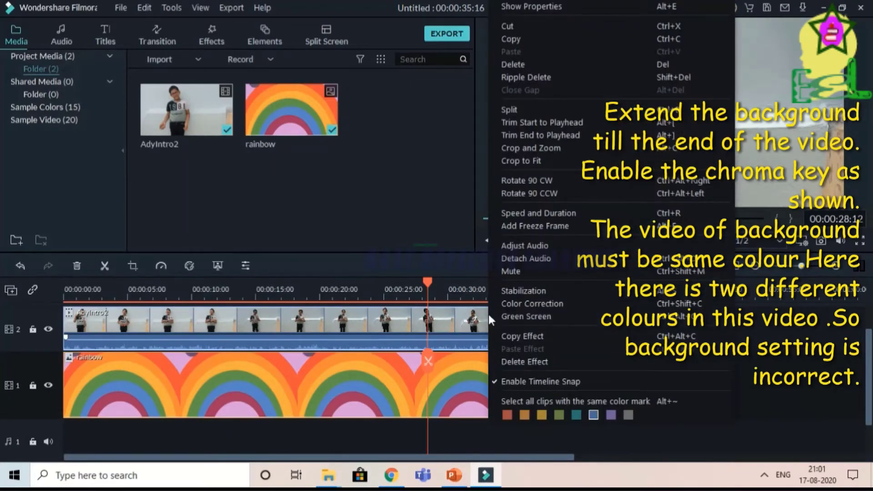
left_click(526, 315)
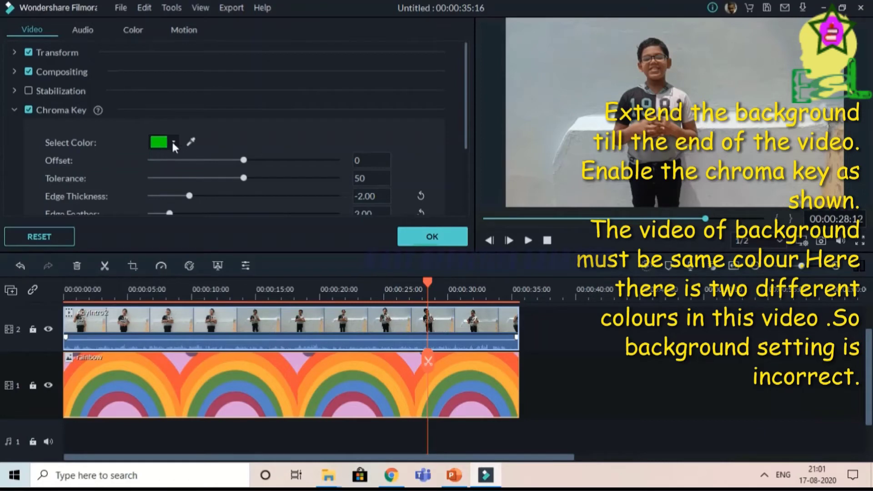
left_click(174, 144)
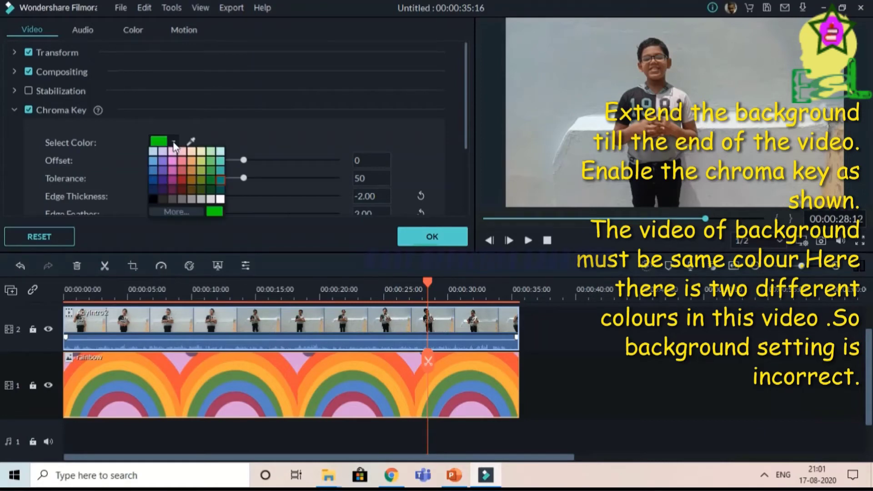
left_click(201, 199)
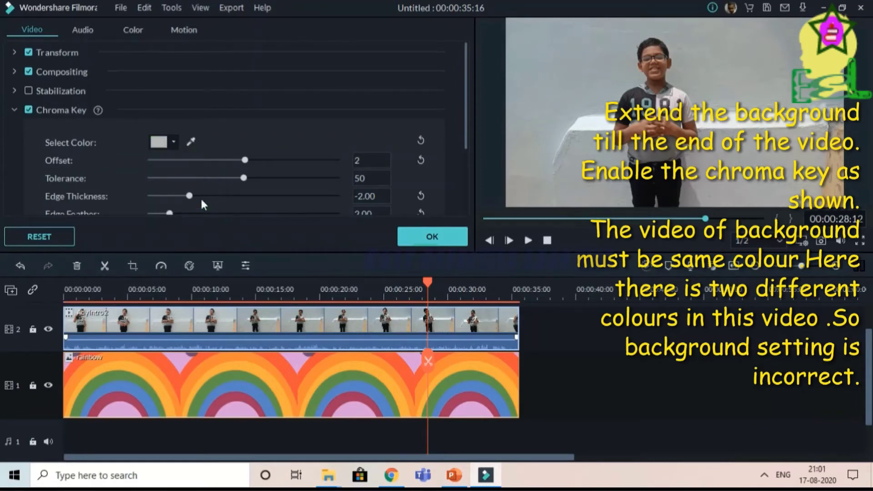
left_click(433, 237)
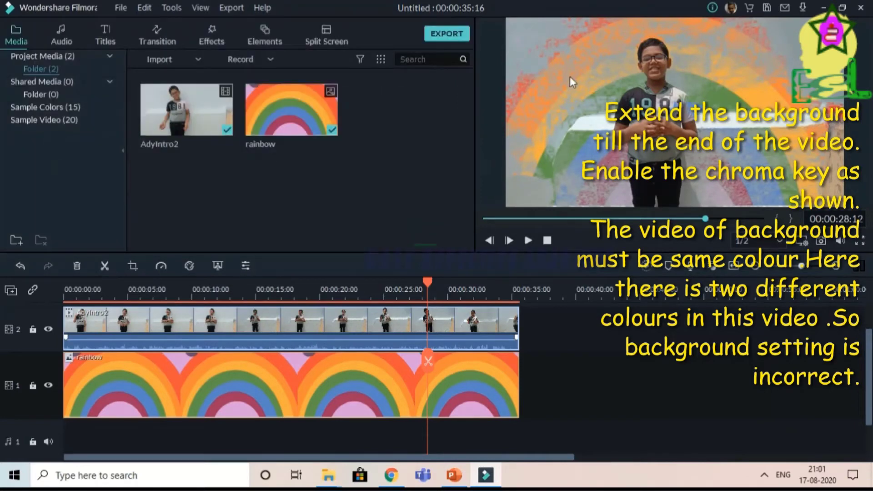
left_click(534, 148)
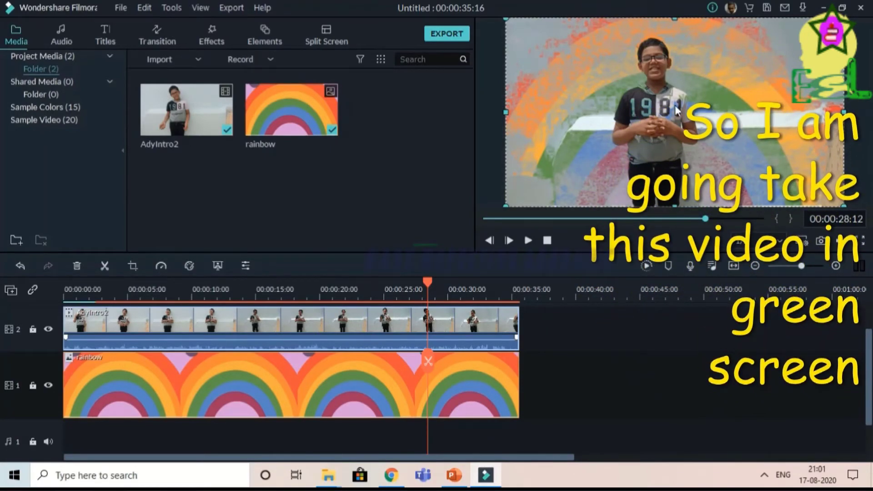
- Import the AdyIntro video file into Project Media
double_click(573, 50)
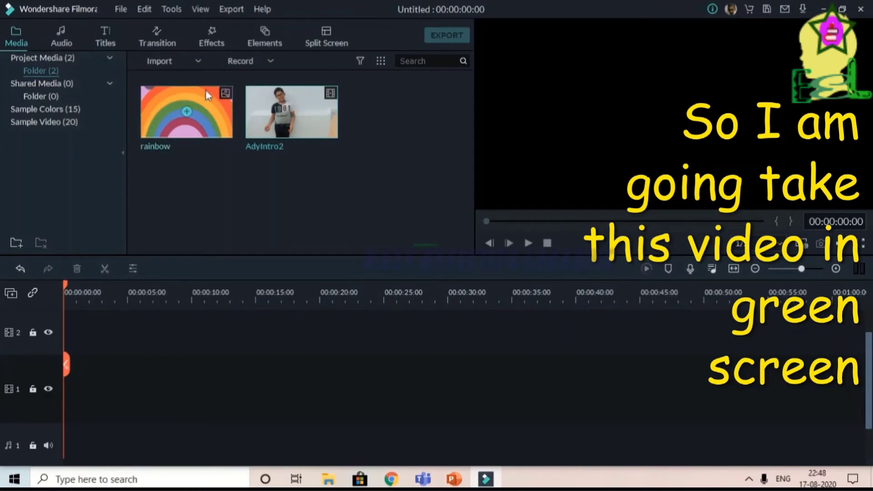
mouse_move(168, 60)
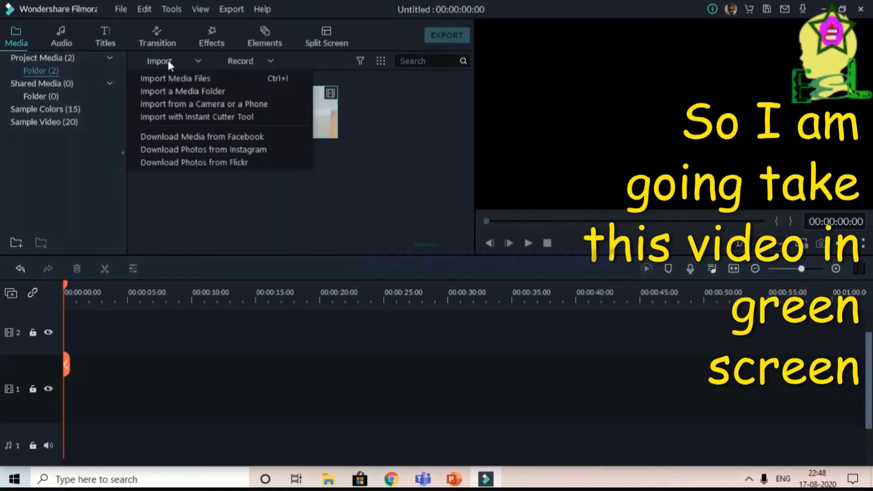
left_click(178, 80)
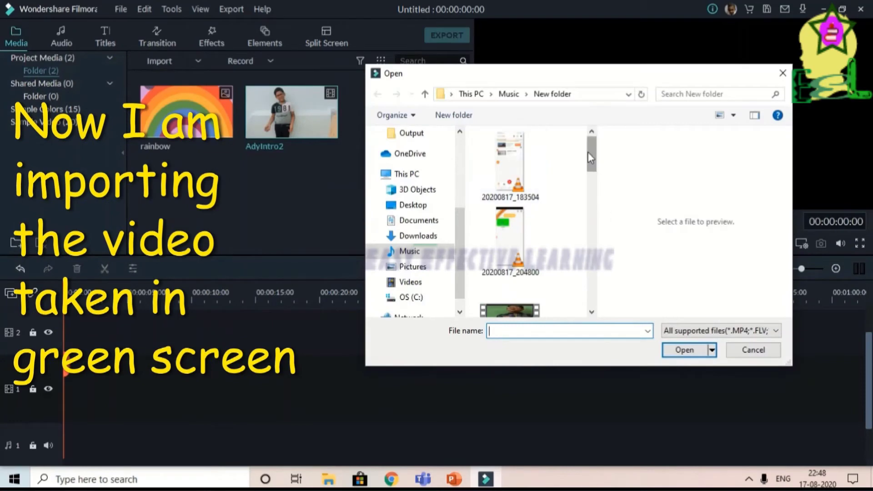
scroll(594, 164, "down", 1)
scroll(594, 163, "down", 1)
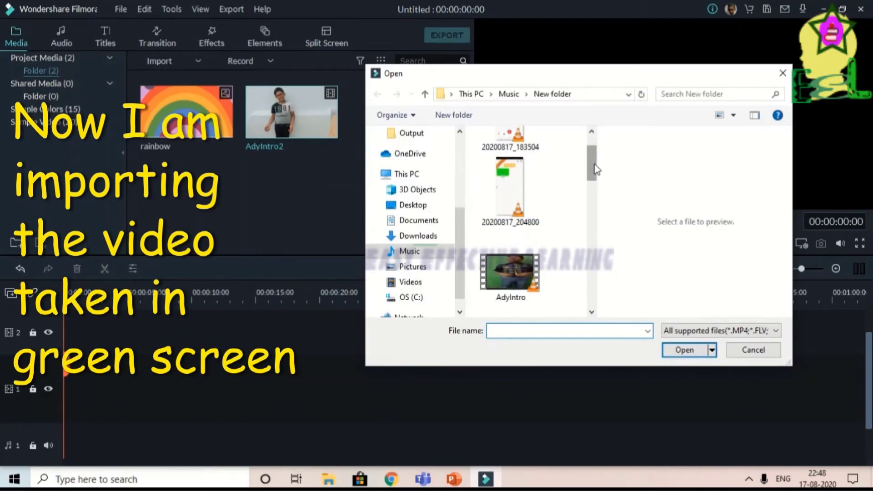
left_click(525, 272)
left_click(690, 350)
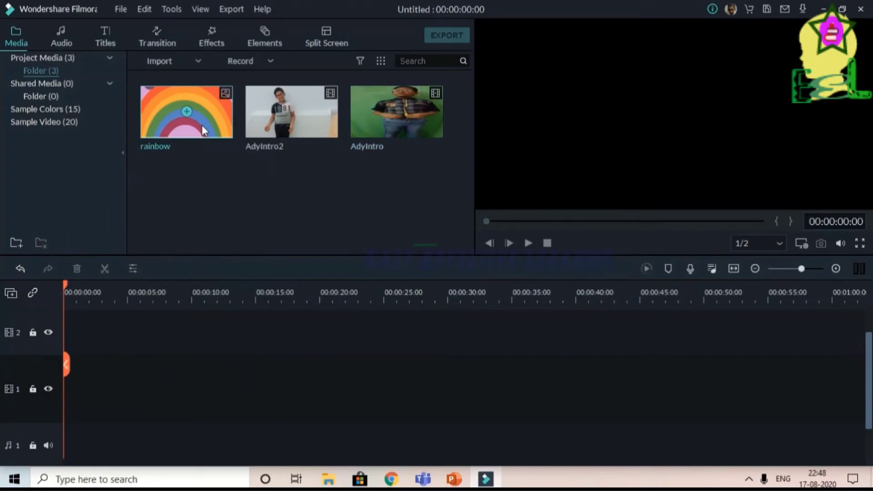
- Put rainbow on track 1 and AdyIntro on track 2 at 1920x1080 30fps, stretching rainbow to AdyIntro's end
left_click_drag(203, 125, 69, 380)
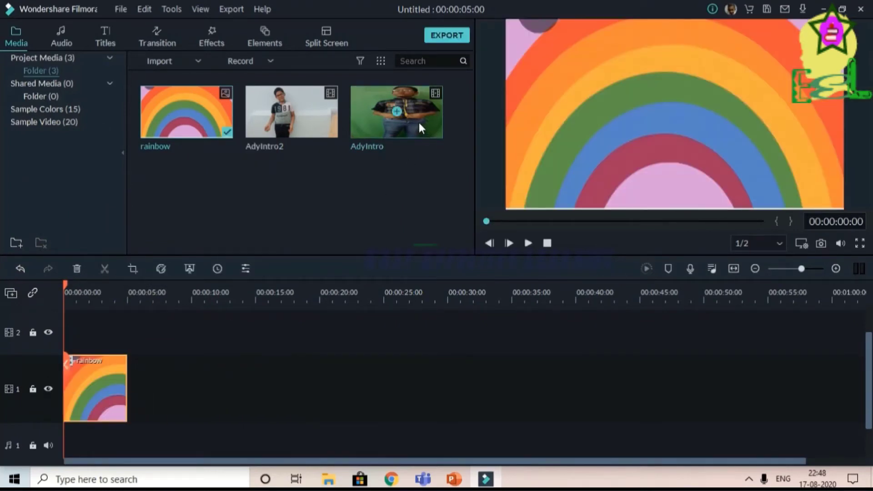
mouse_move(422, 127)
left_mouse_down()
mouse_move(83, 313)
mouse_move(66, 313)
left_mouse_up()
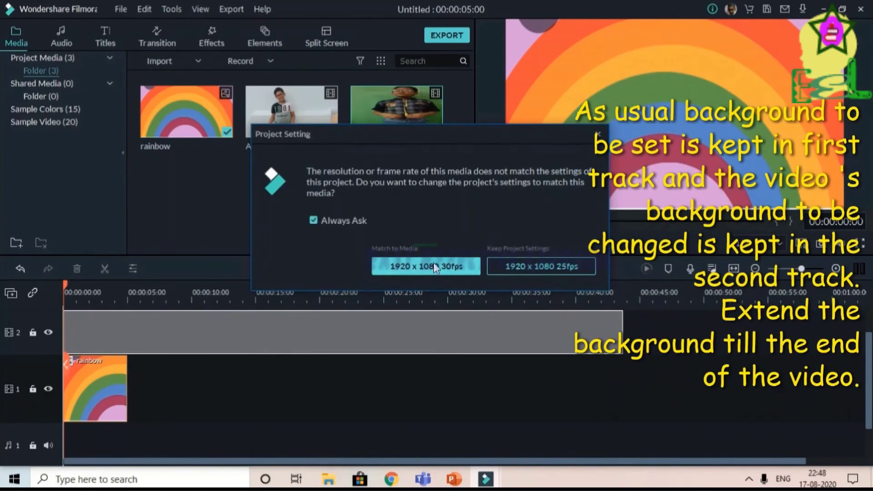
left_click(432, 267)
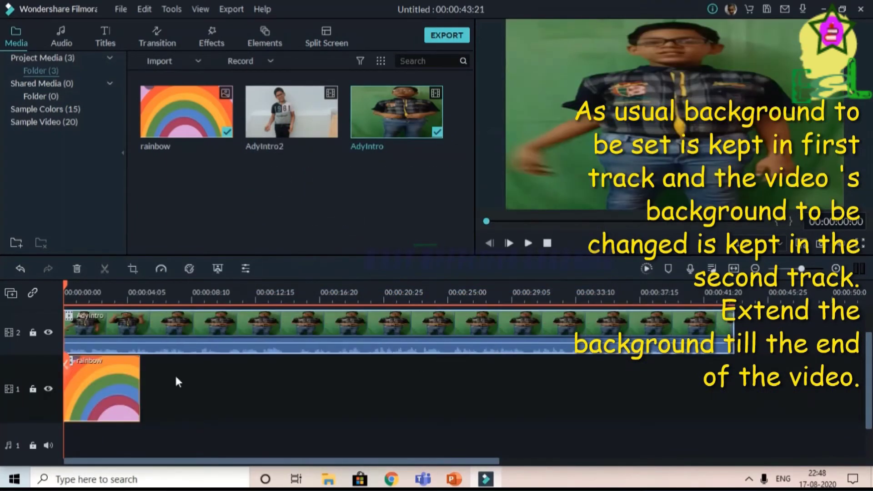
left_click(124, 385)
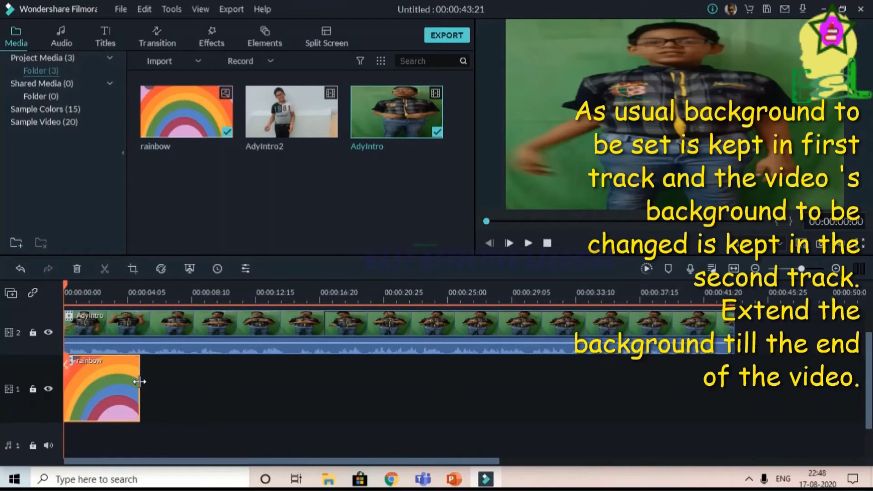
left_click_drag(140, 383, 734, 370)
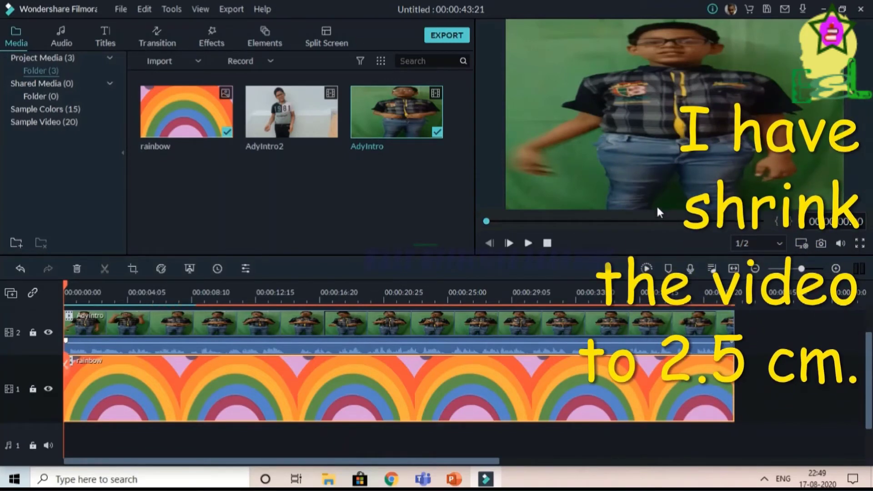
- Shrink AdyIntro's and the rainbow background's height from the bottom to fill the frame's upper part
left_click(663, 168)
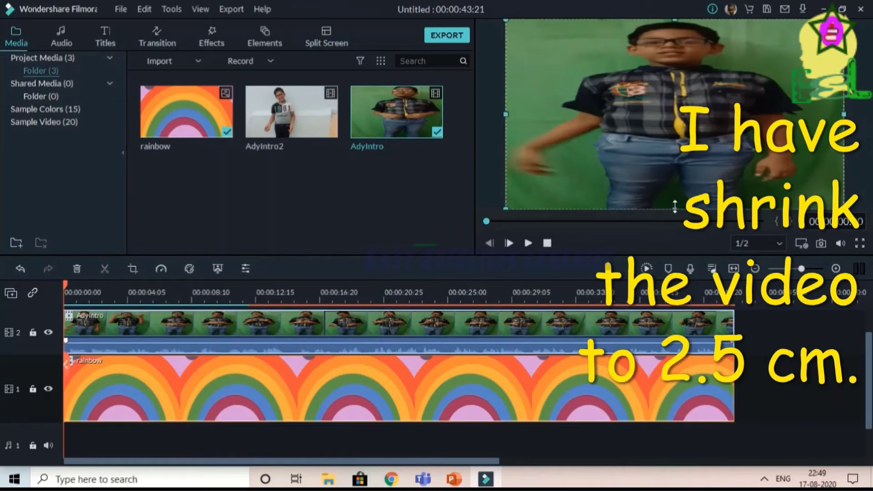
left_click_drag(675, 206, 666, 146)
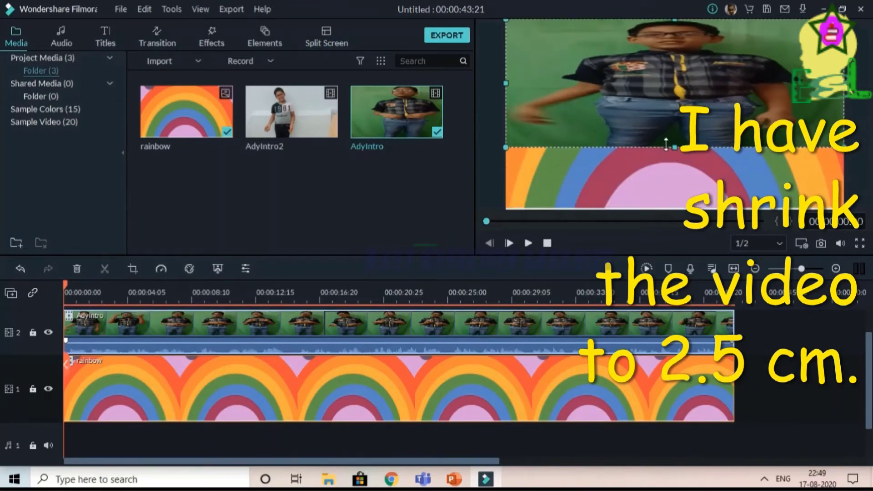
left_click_drag(666, 145, 664, 144)
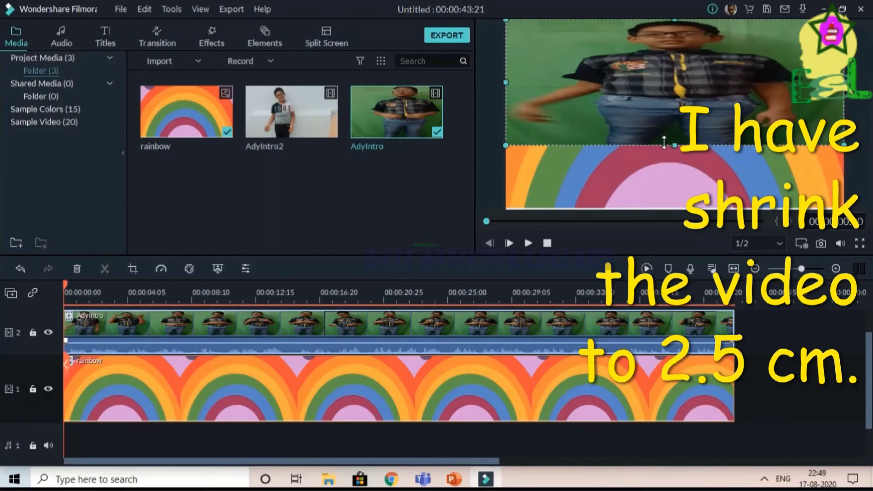
left_click(671, 189)
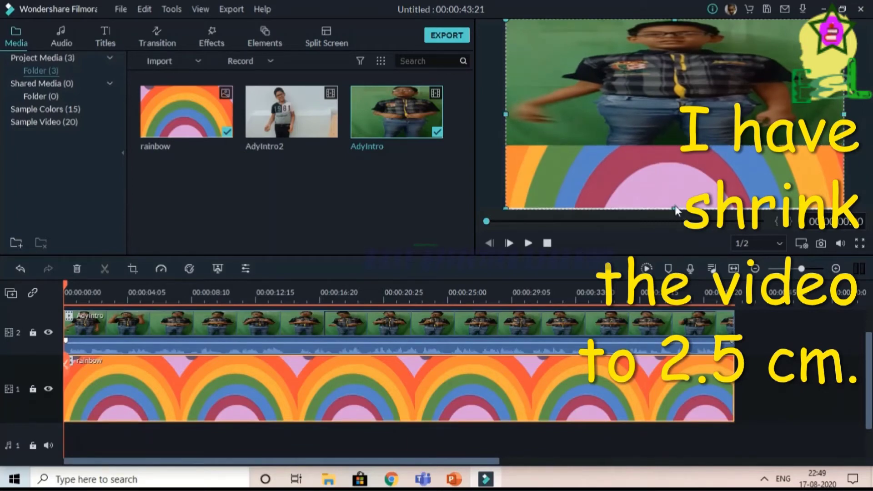
left_click_drag(675, 207, 675, 144)
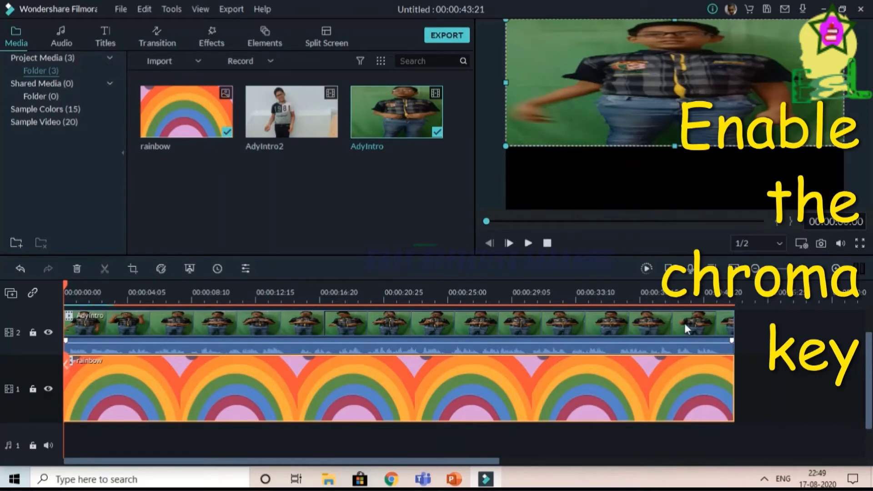
- Enable Green Screen chroma key on the AdyIntro timeline clip and play the composited preview
left_click(685, 323)
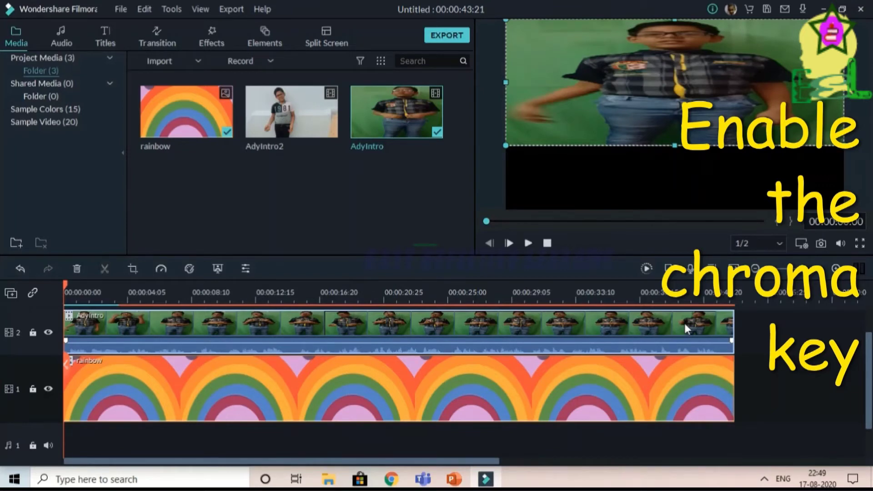
right_click(685, 324)
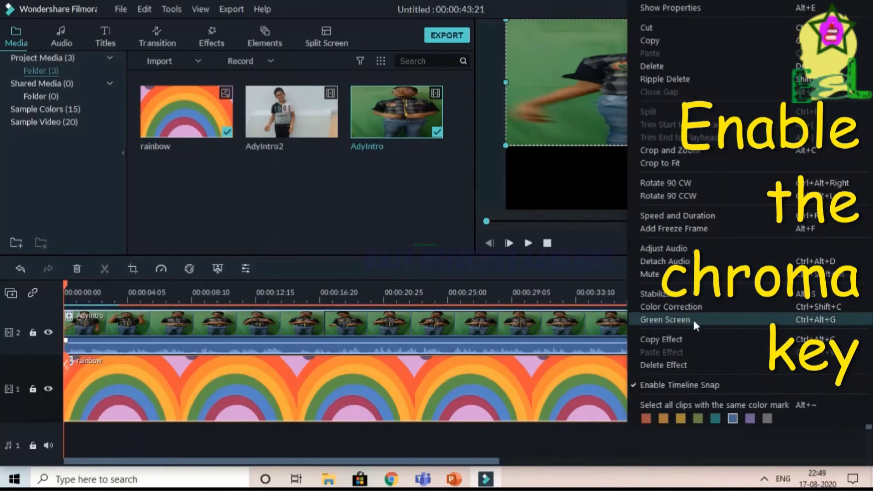
left_click(694, 320)
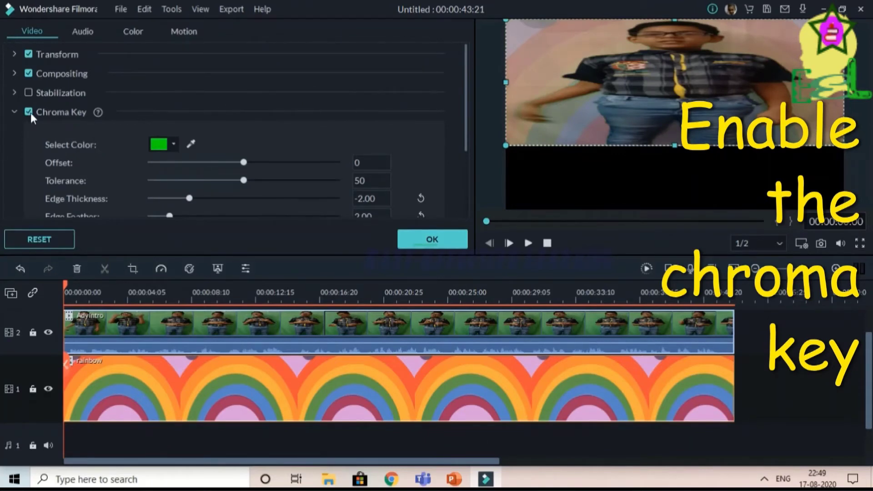
left_click(440, 243)
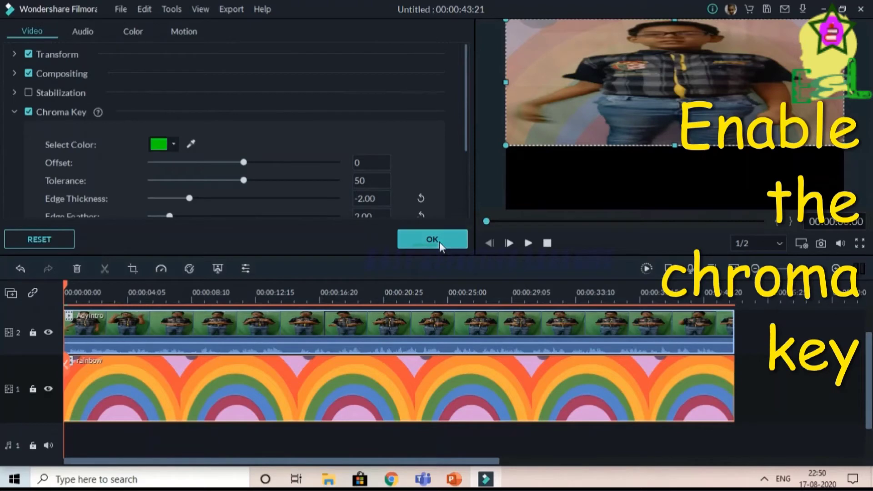
left_click(528, 243)
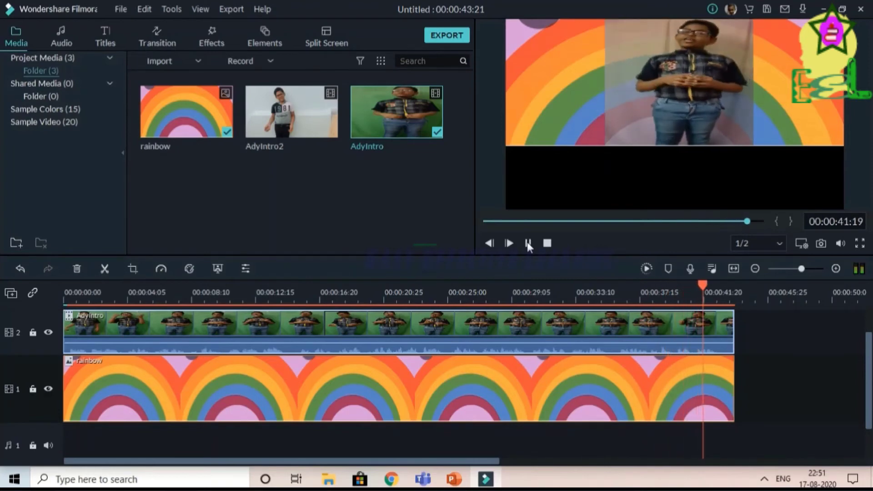
- Stop playback and pull the rainbow background's left and right edges inward to the boy's width
left_click(527, 243)
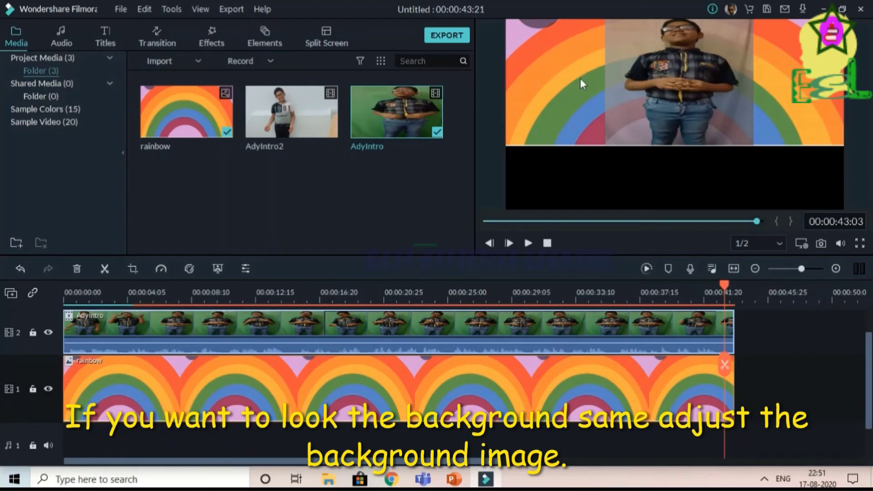
left_click(514, 80)
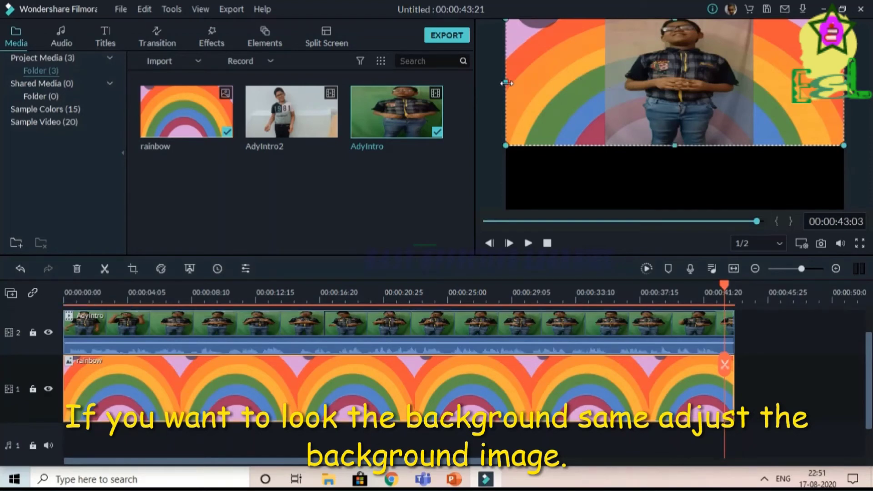
left_click_drag(506, 83, 606, 83)
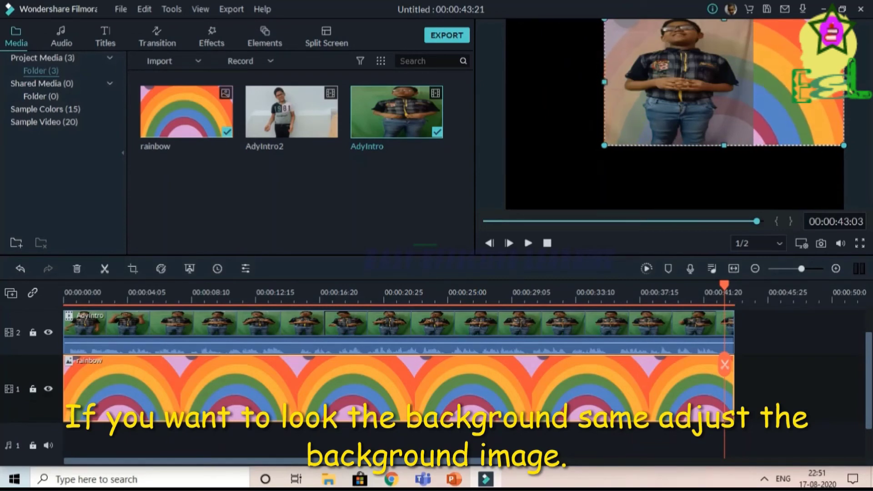
left_click_drag(844, 82, 751, 80)
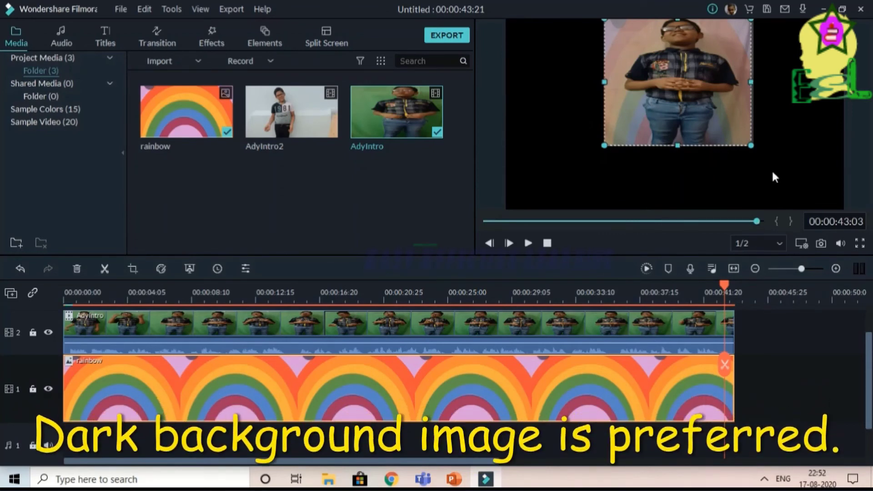
left_click(756, 223)
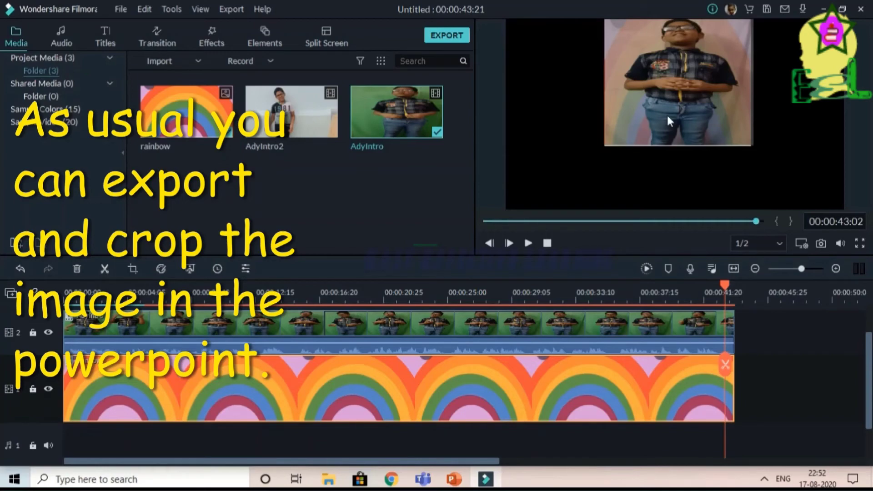
- Export the project with watermark as MP4 and render My Video3.mp4
left_click(457, 35)
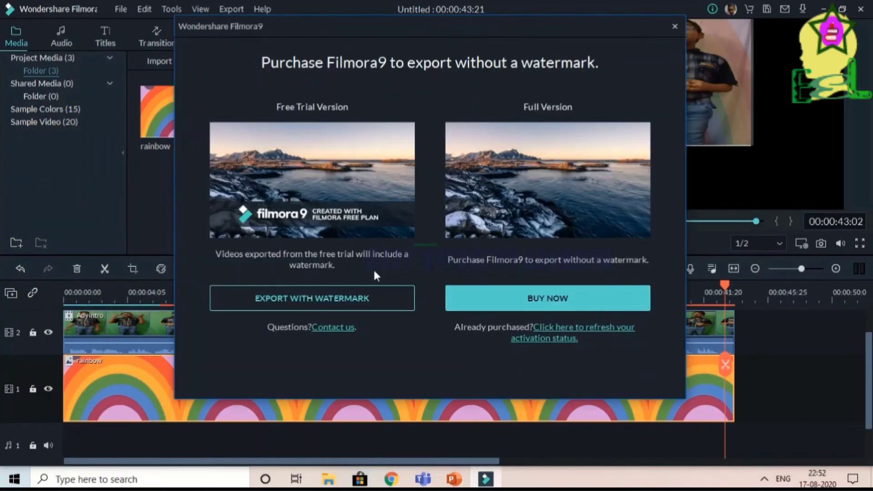
left_click(364, 304)
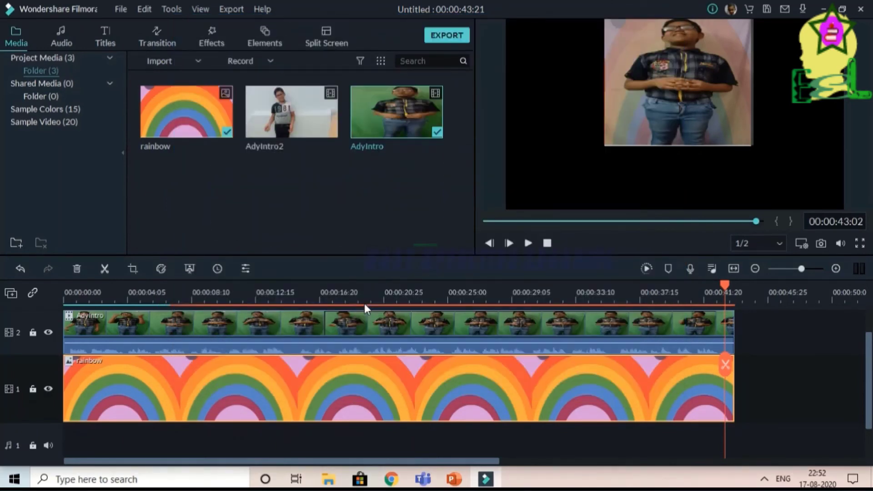
key("ctrl+e")
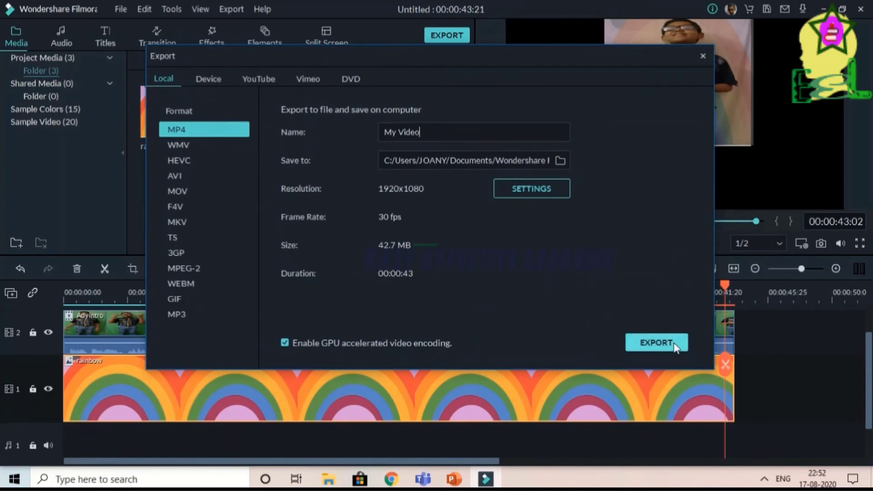
left_click(656, 343)
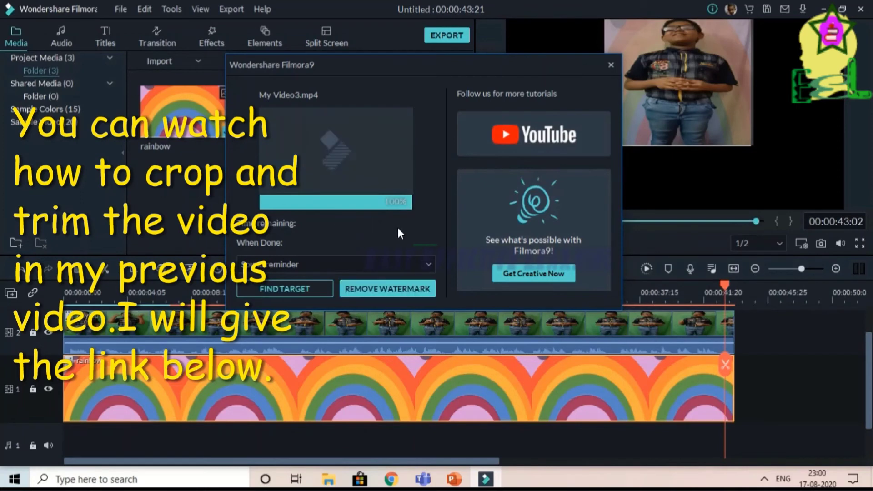
- Play the exported My Video3.mp4 in VLC and pause near the end
left_click(298, 288)
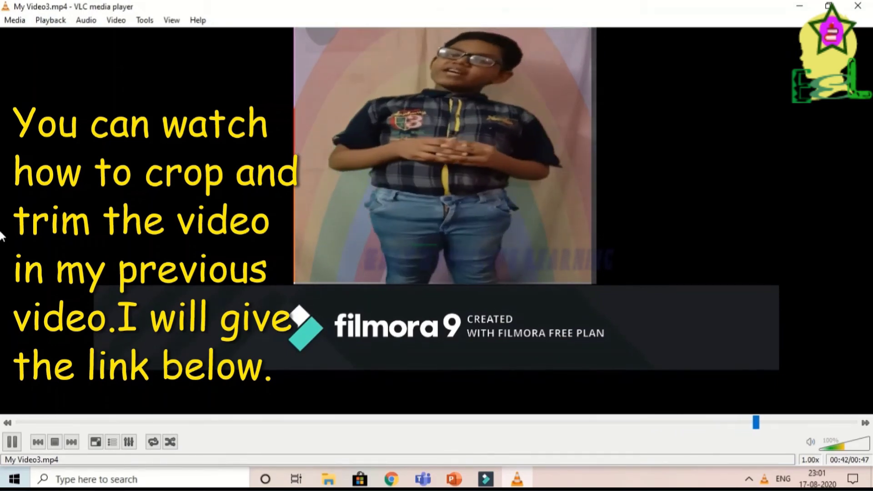
key("space")
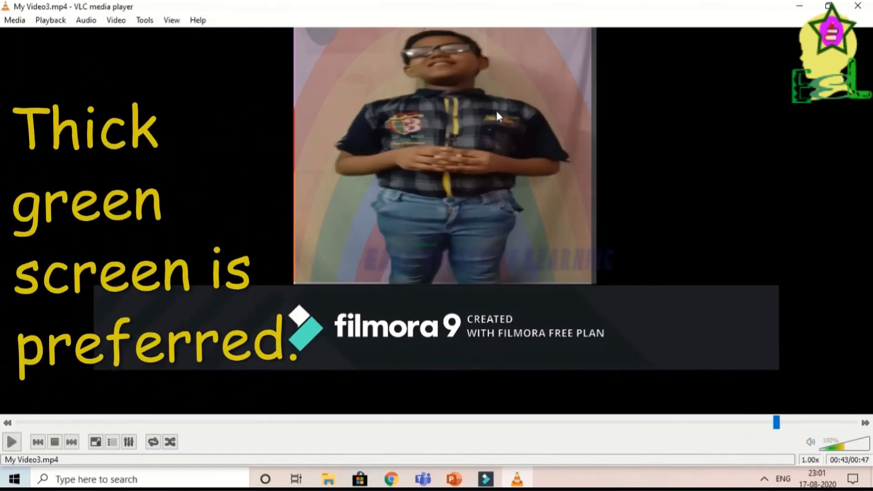